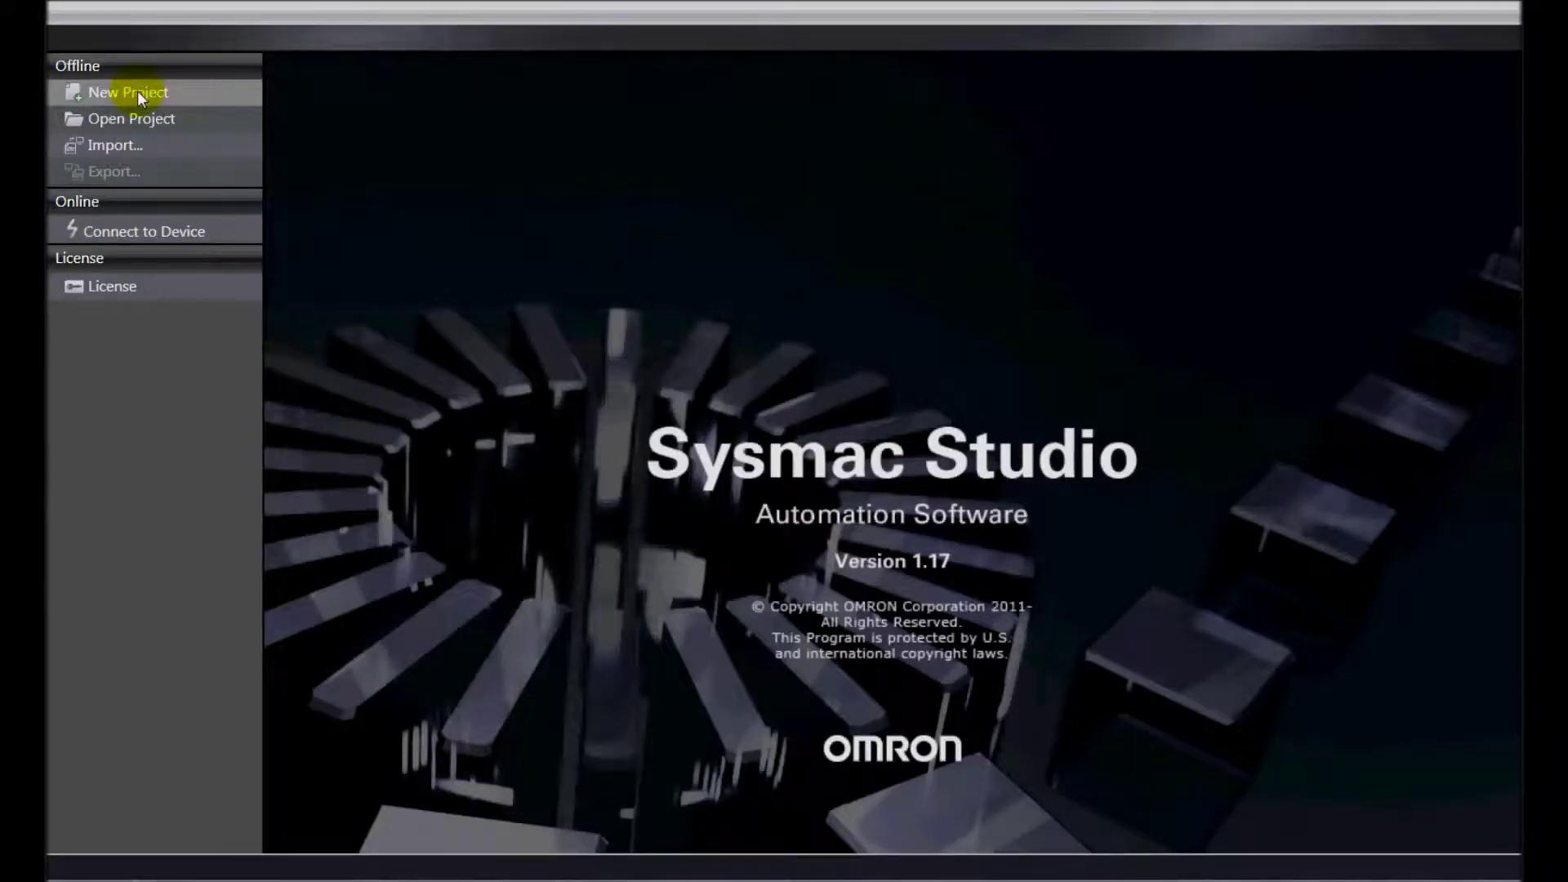
- Create project 'NX1P to E5DC Control' for an NX1P2-9024DT1 controller, version 1.13
left_click(137, 91)
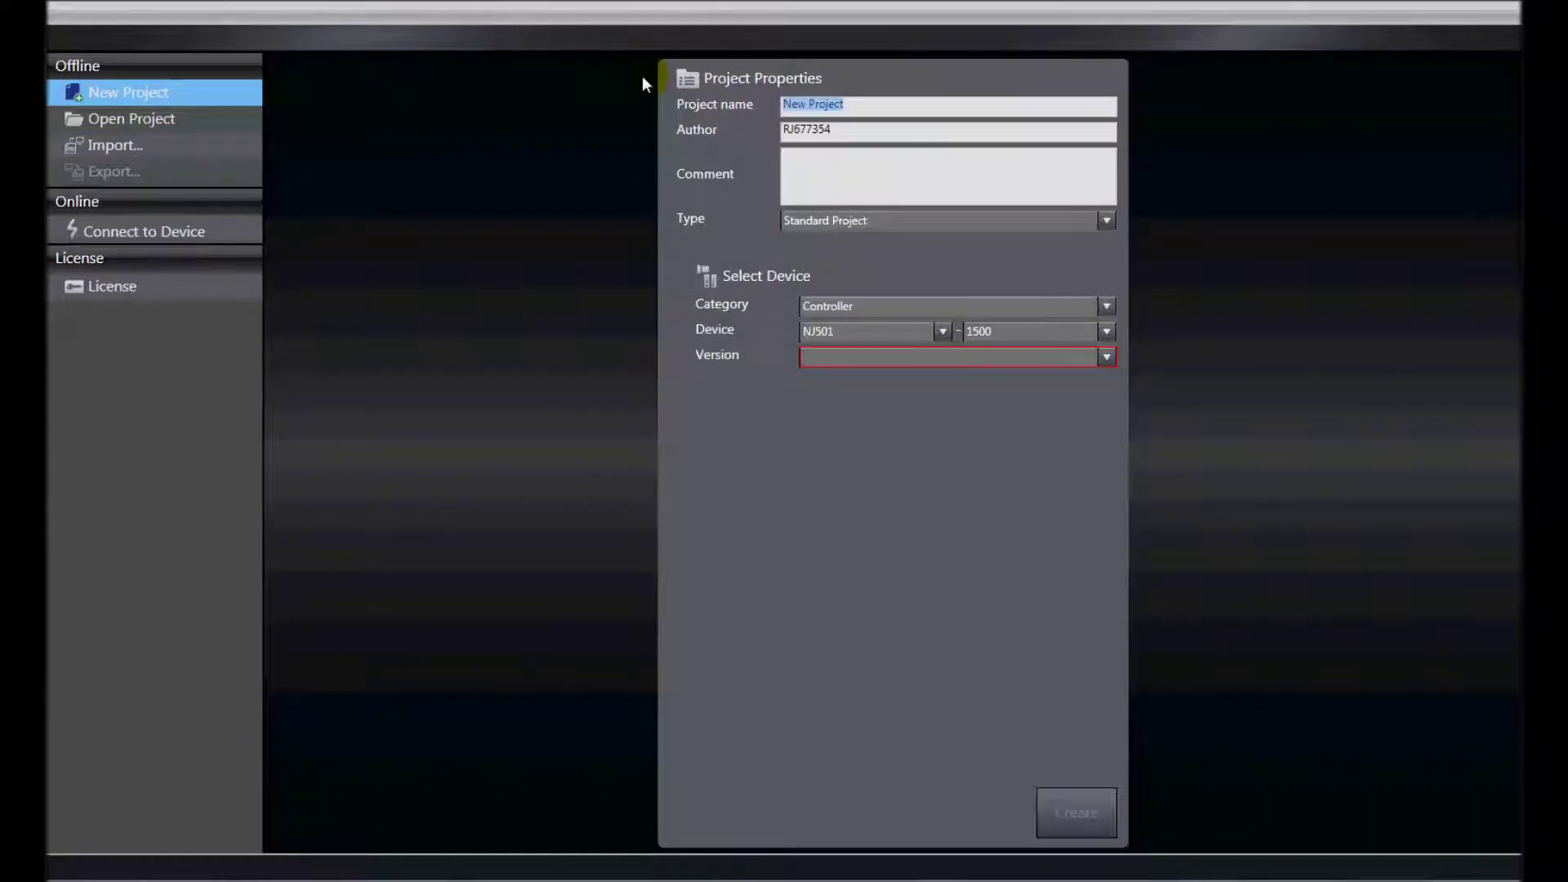
type("NX1P to E5DC Control")
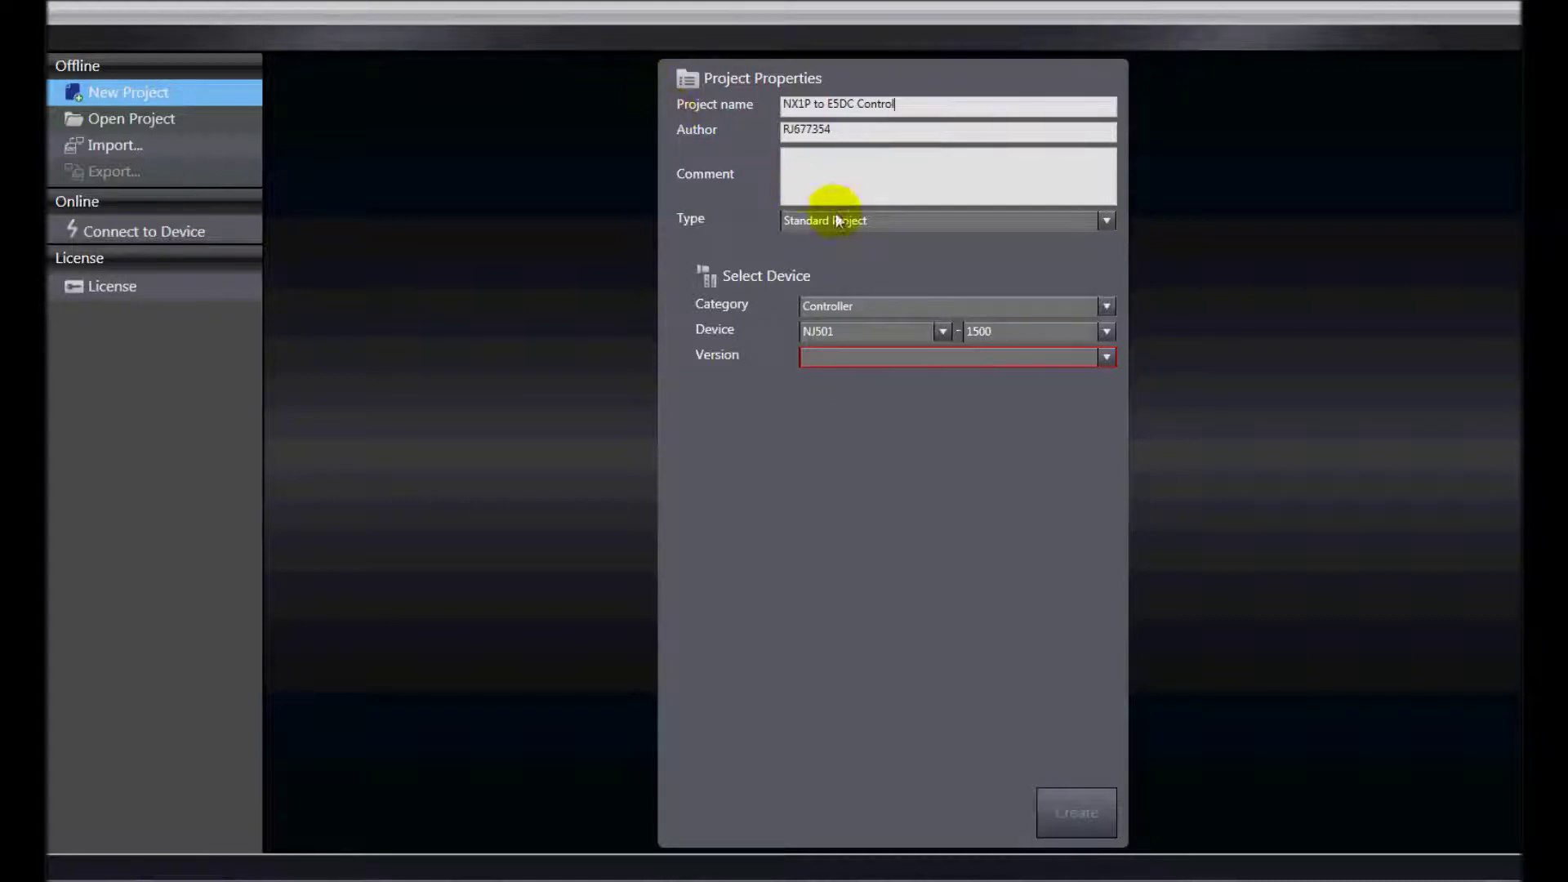
left_click(940, 331)
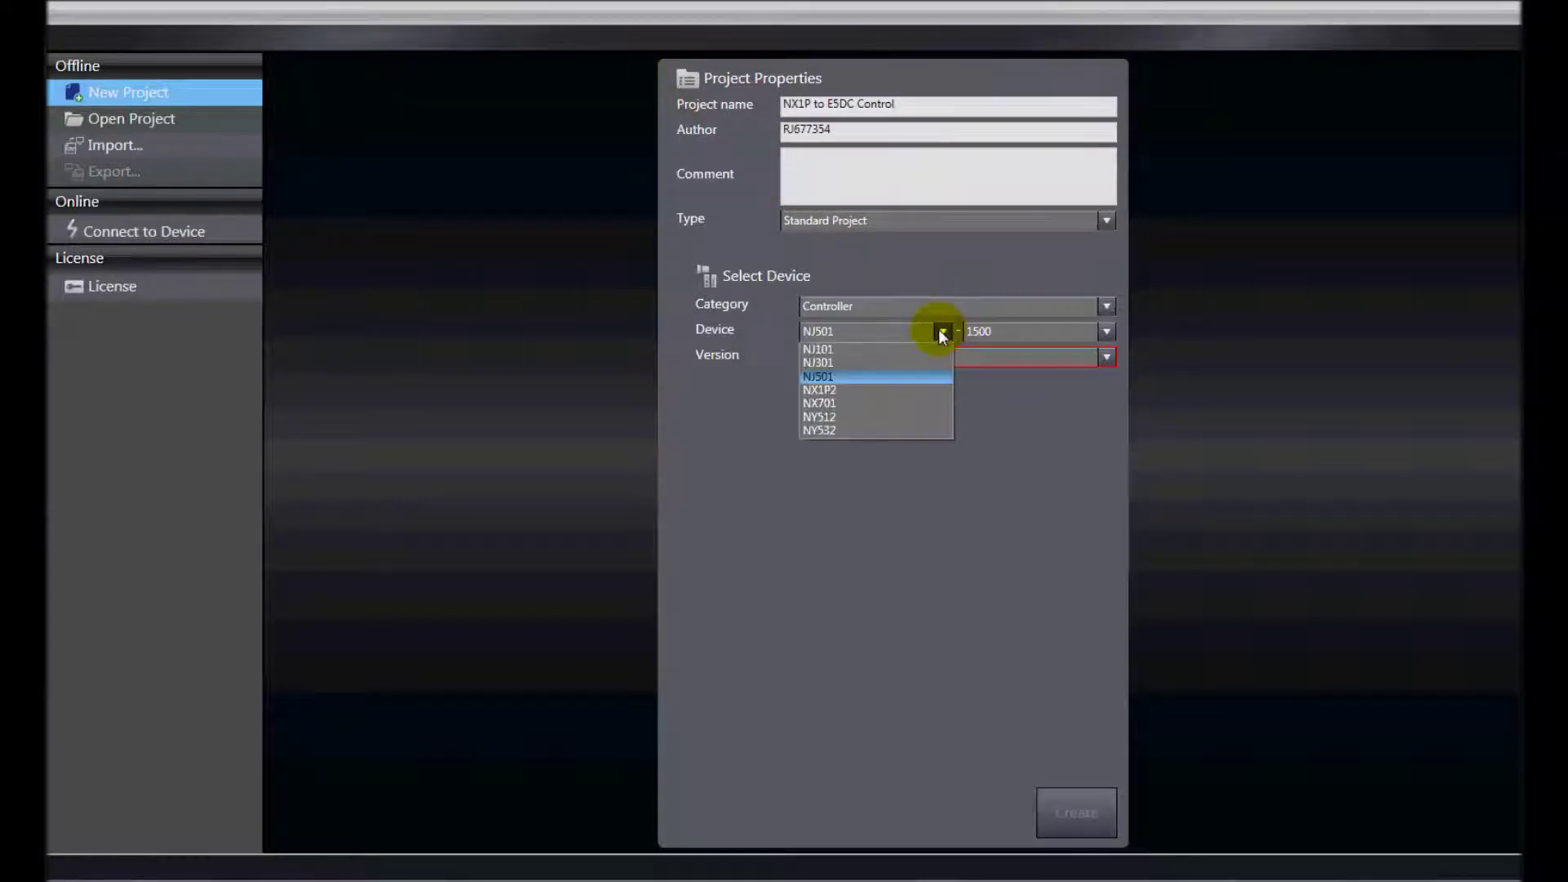
left_click(884, 390)
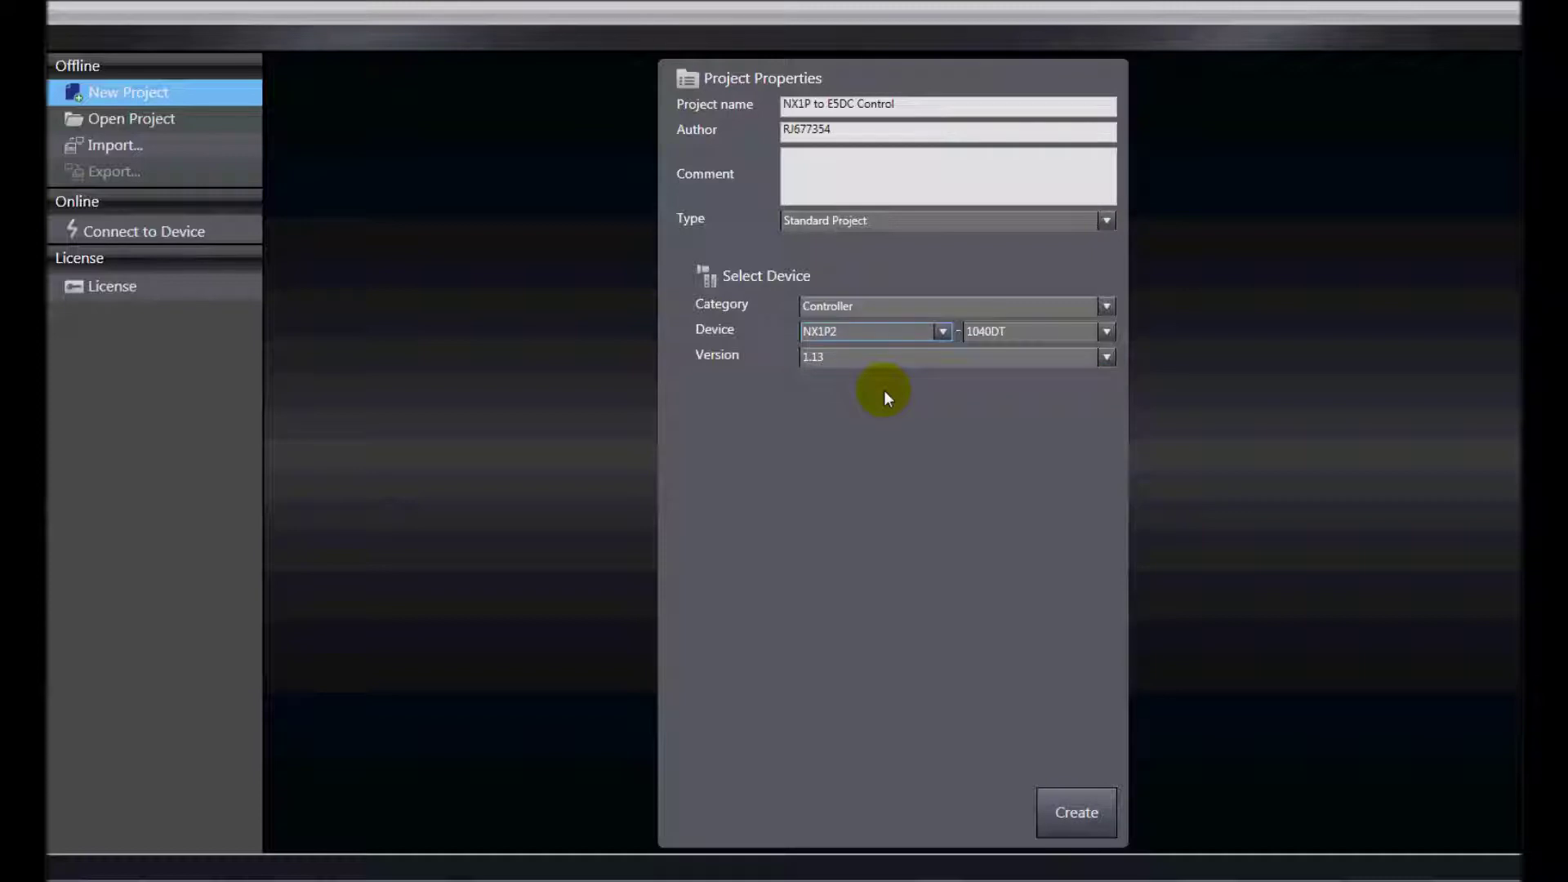
left_click(1104, 333)
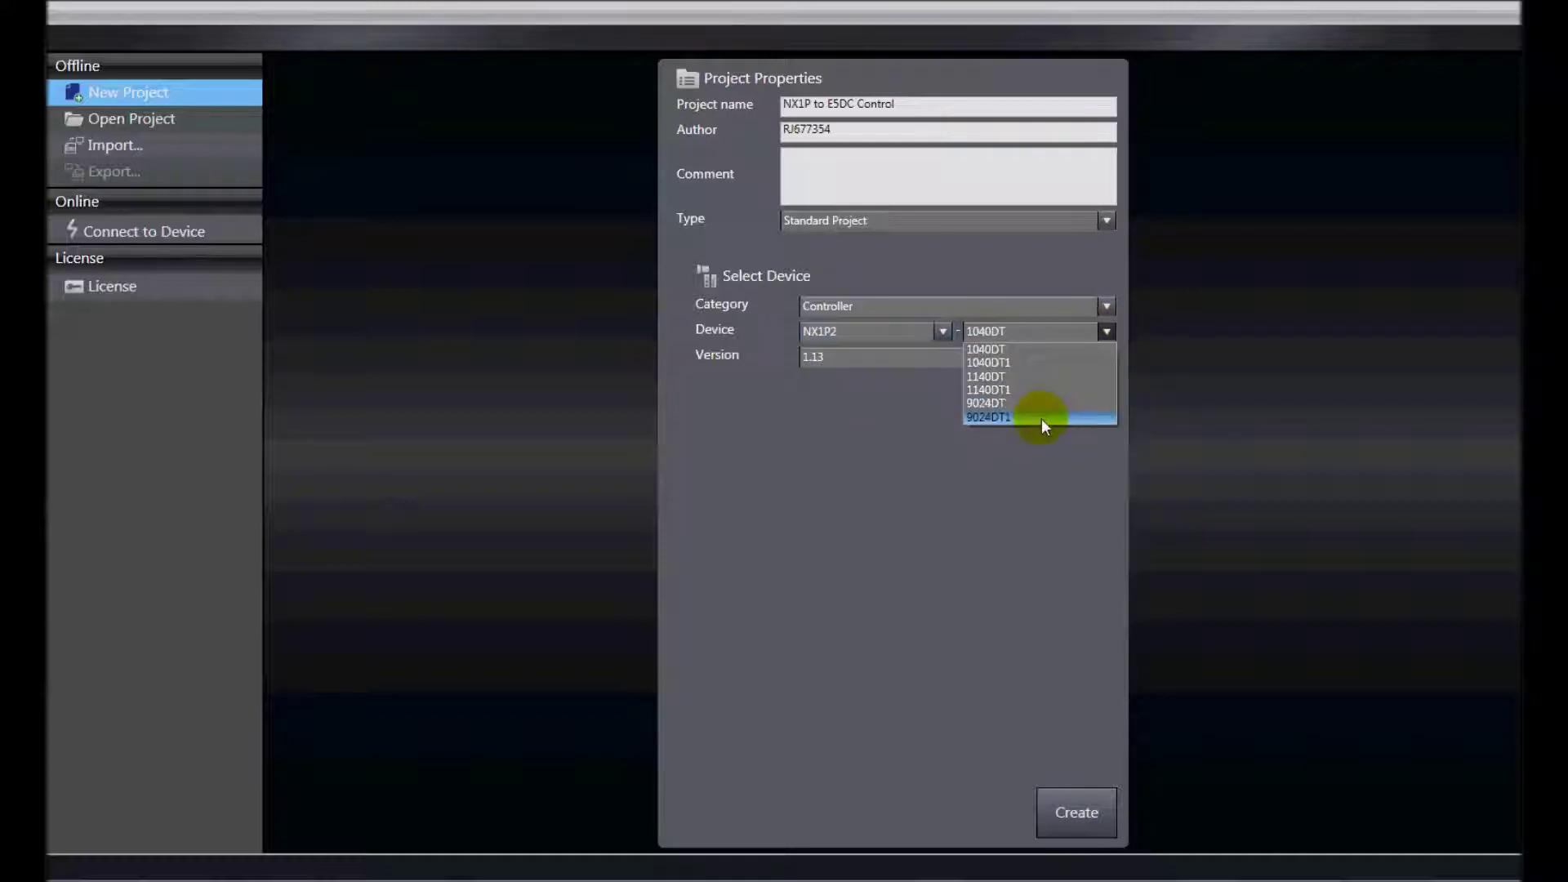
left_click(1040, 418)
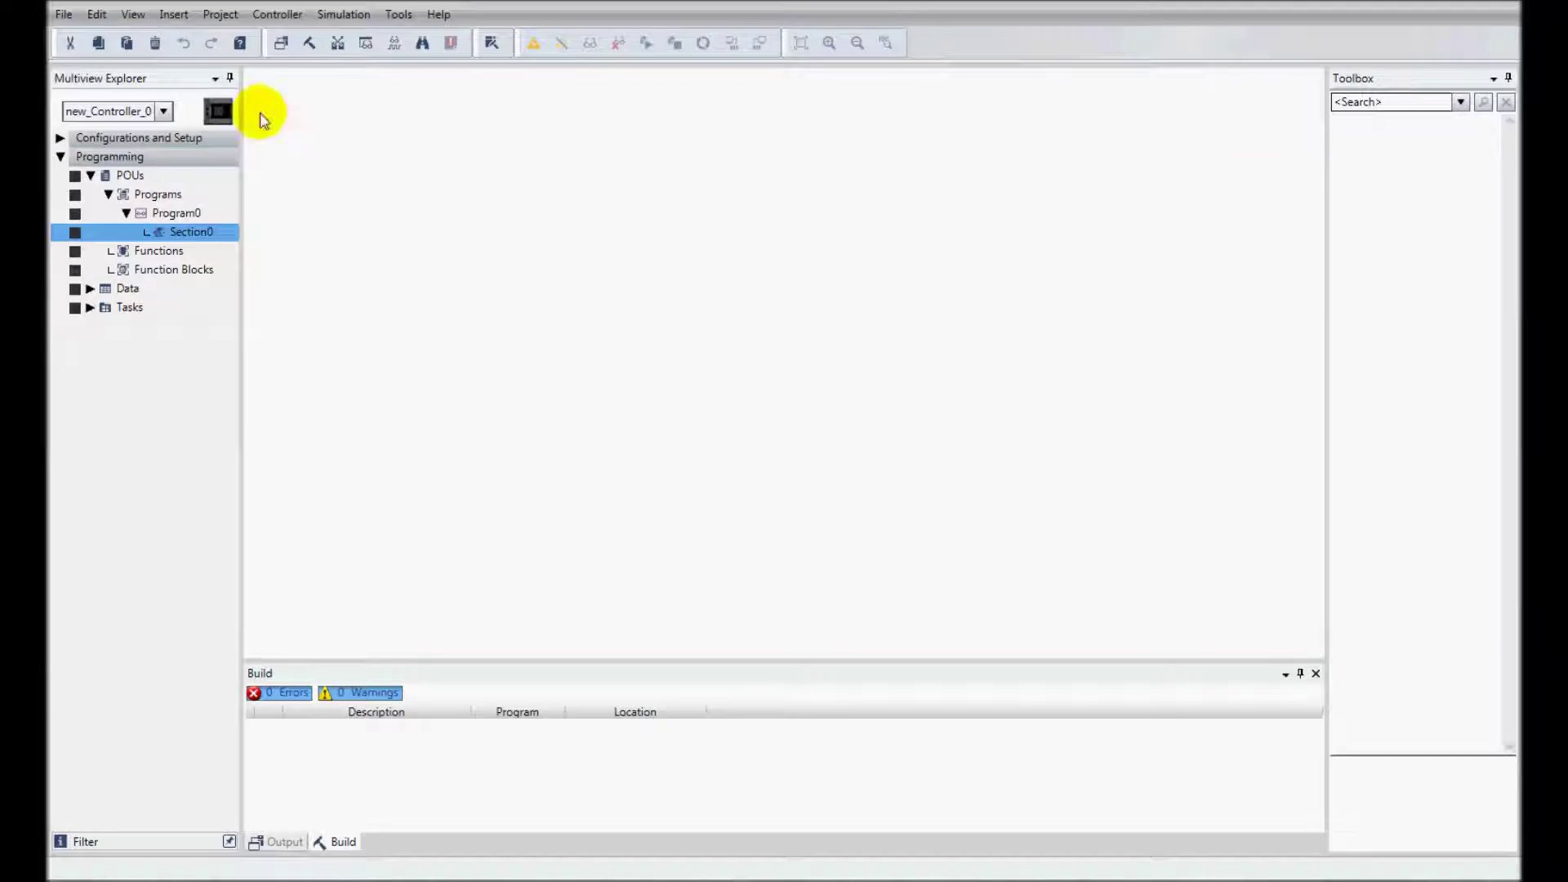
left_click(59, 140)
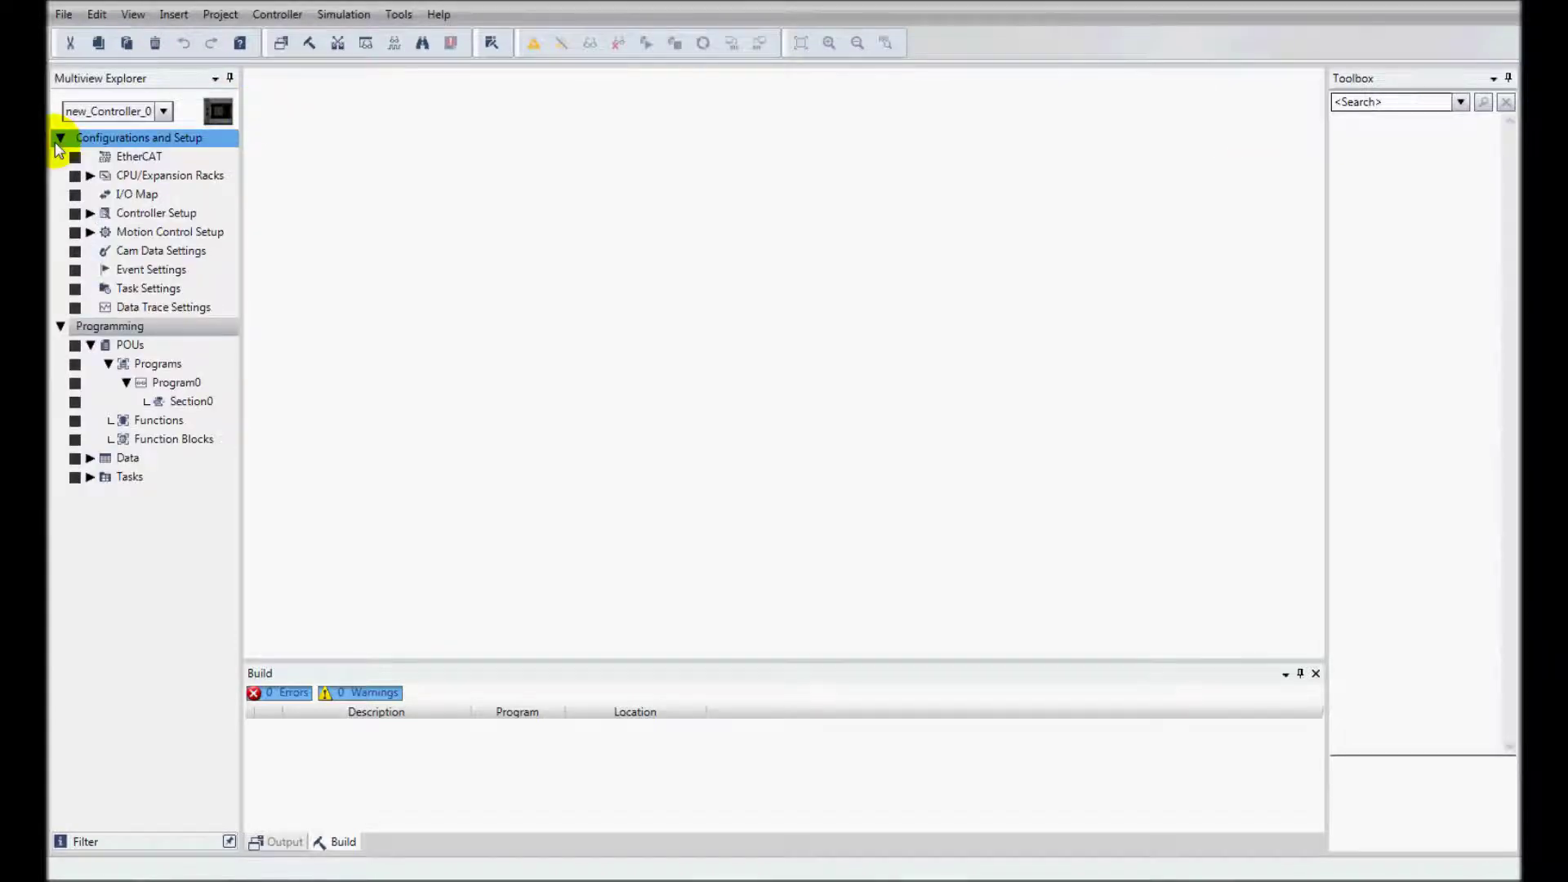
- Under Controller Setup, show the Built-in EtherNet/IP Port Settings with fixed IP 192.168.250.1
left_click(91, 215)
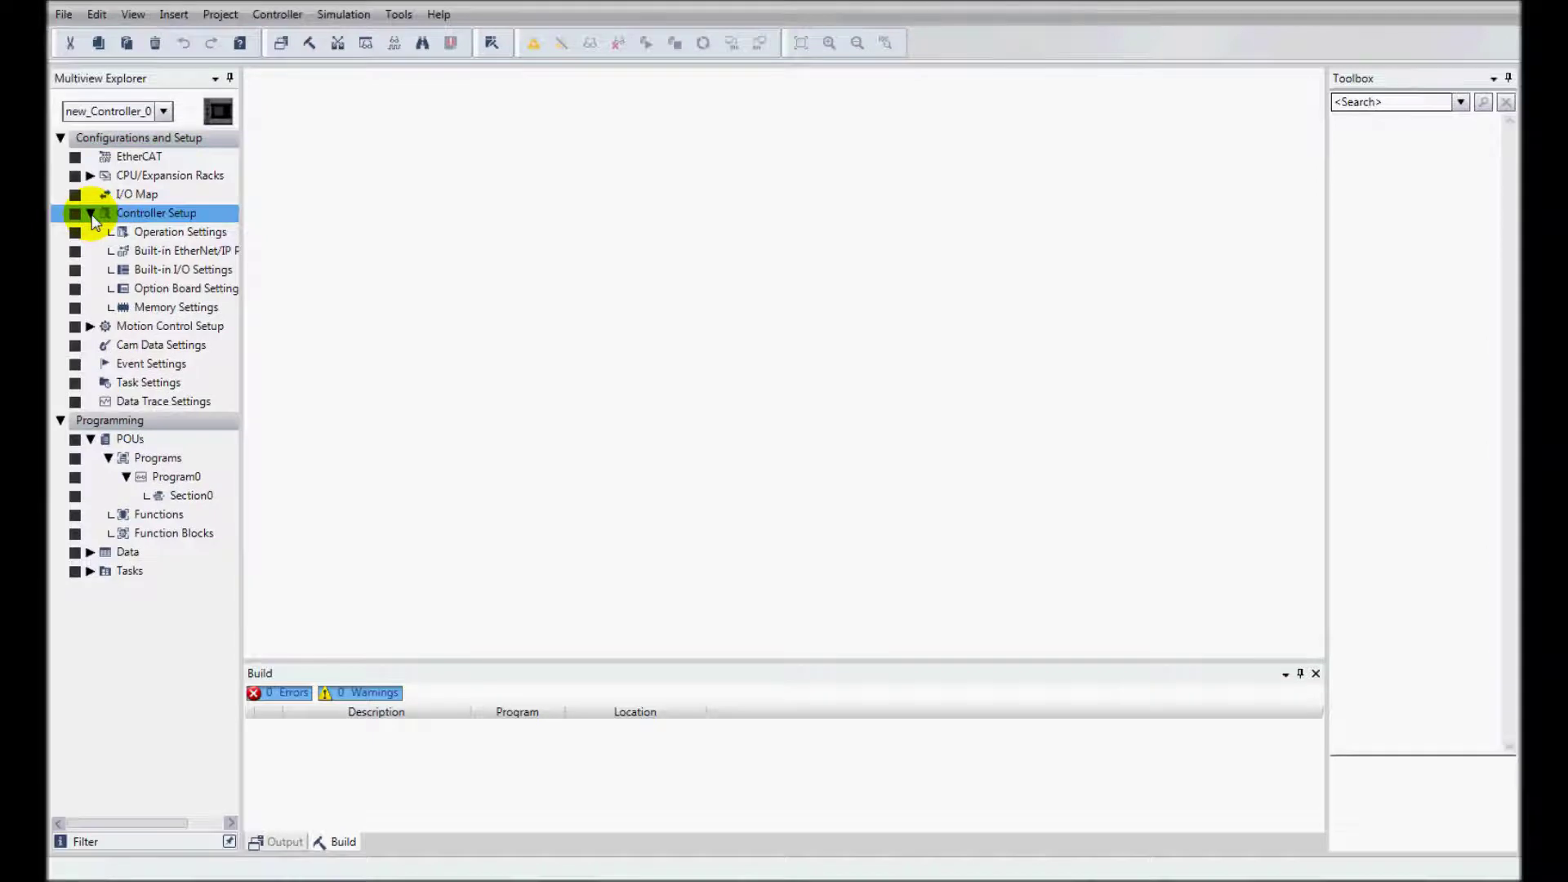
double_click(193, 253)
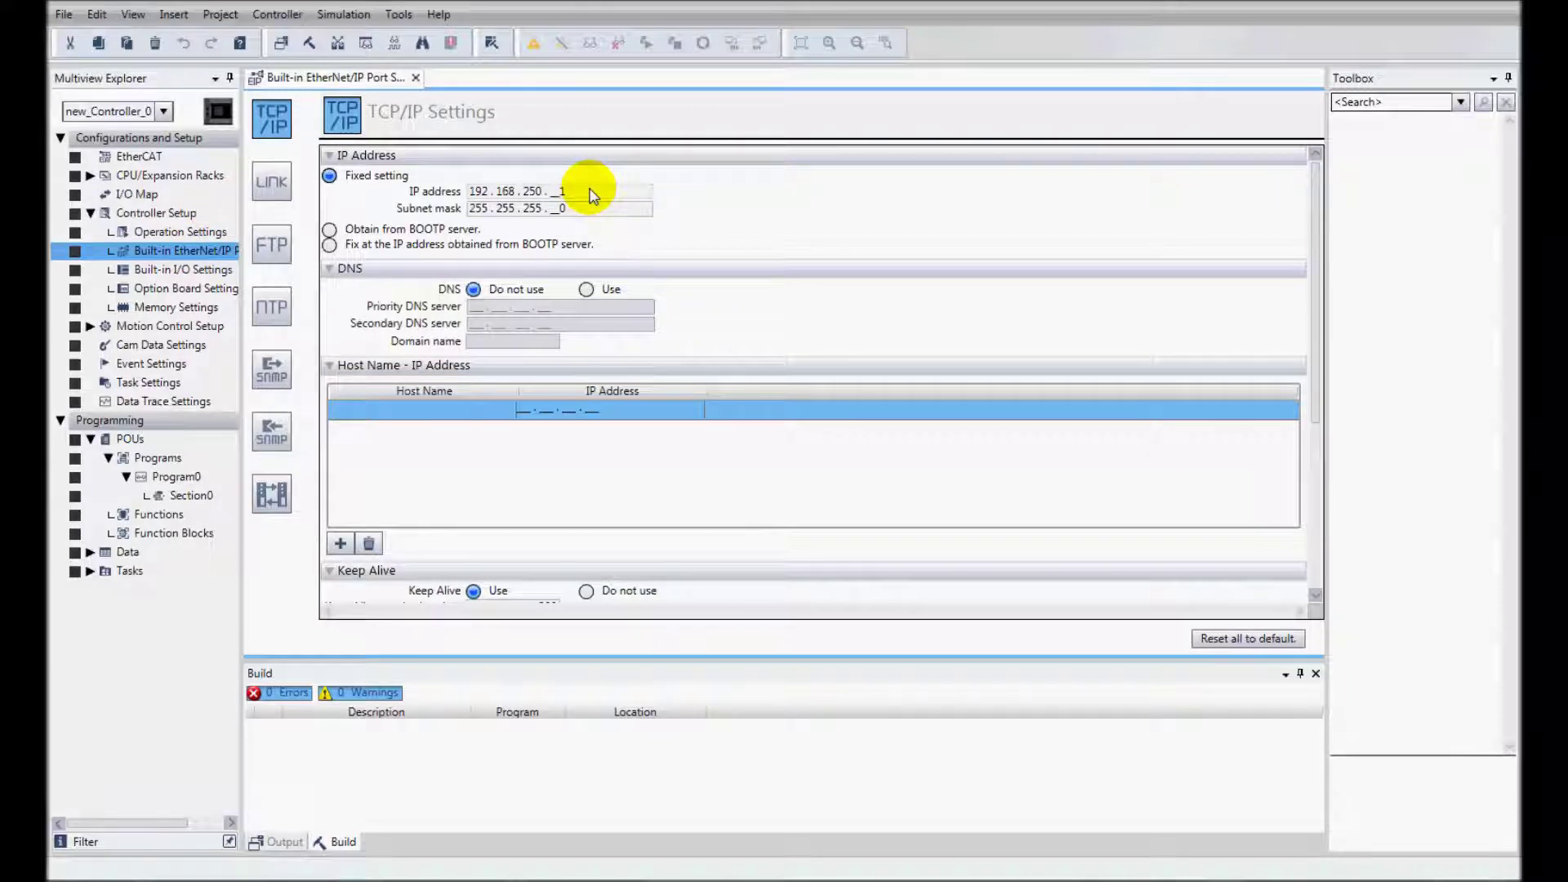
- Set option board 1 to NX1W-CIF11 with a 57600 bps baud rate
double_click(184, 290)
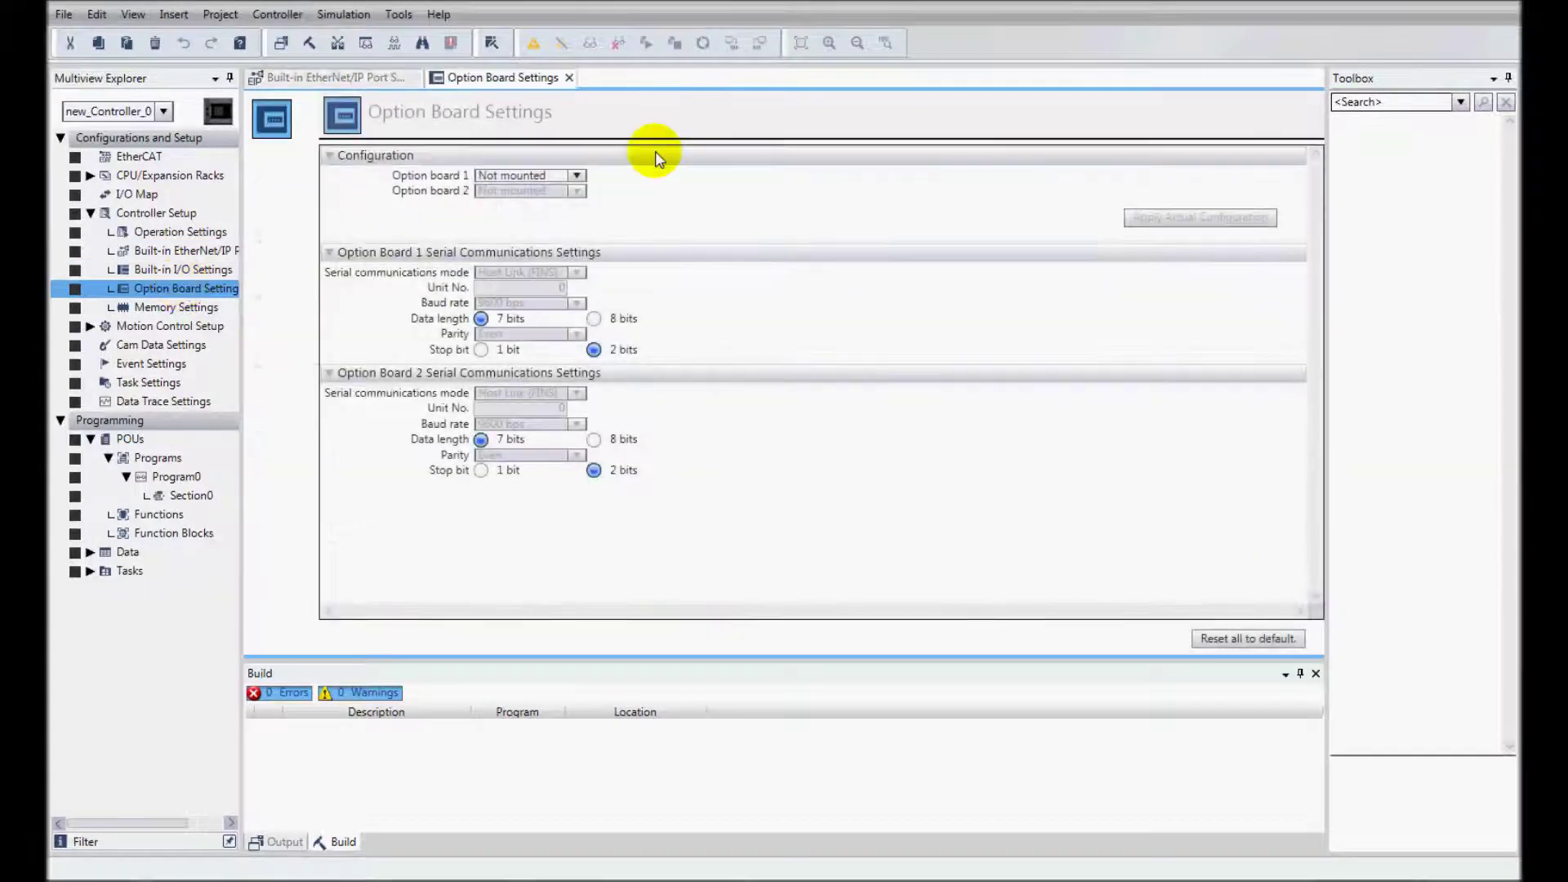
left_click(578, 176)
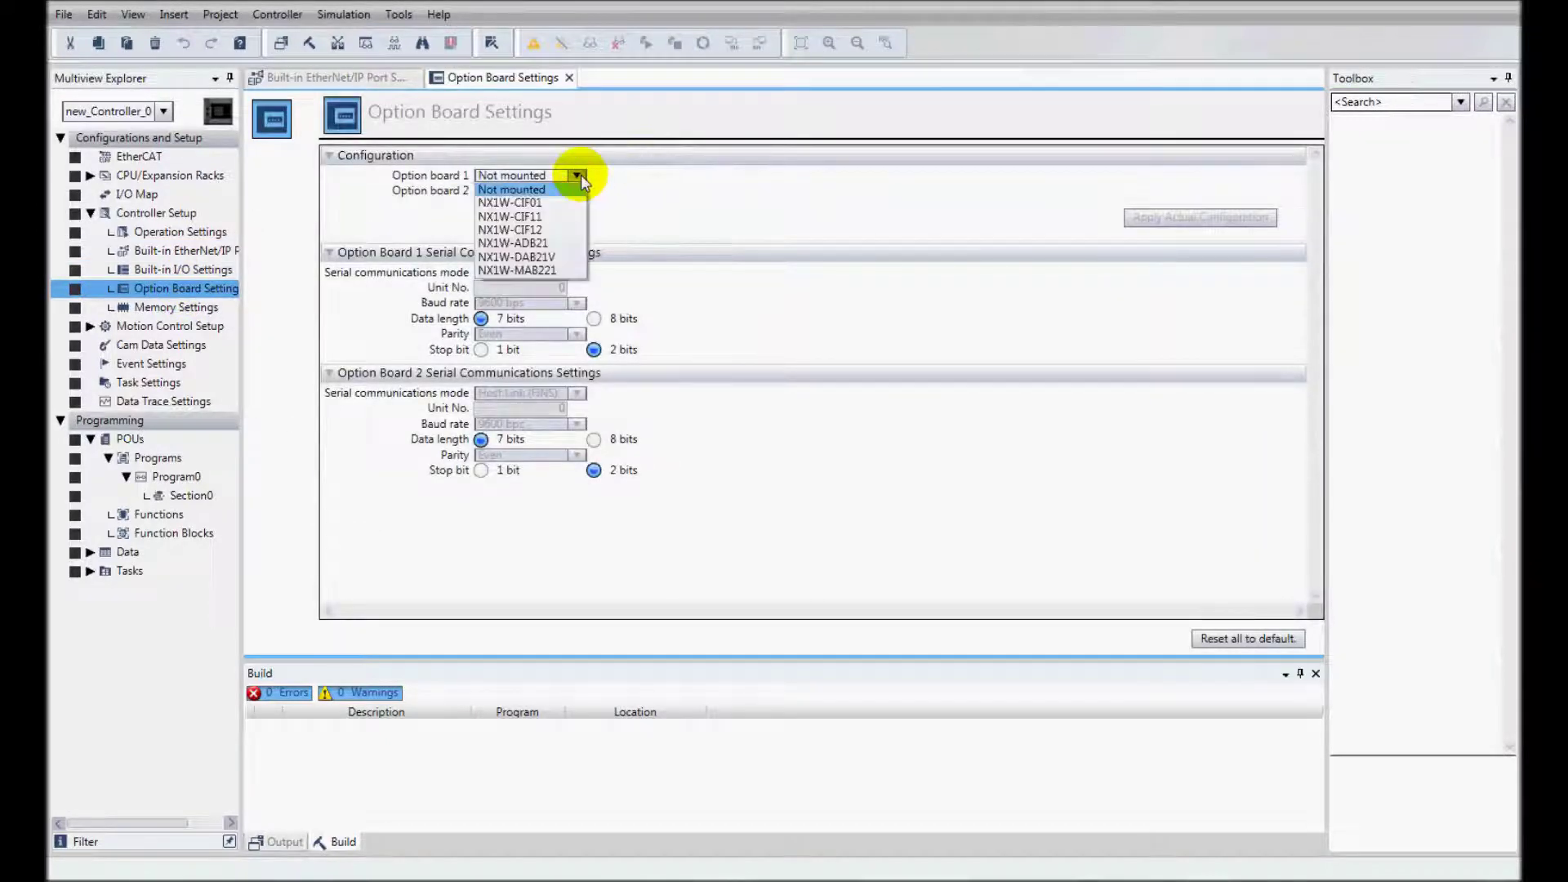
left_click(562, 217)
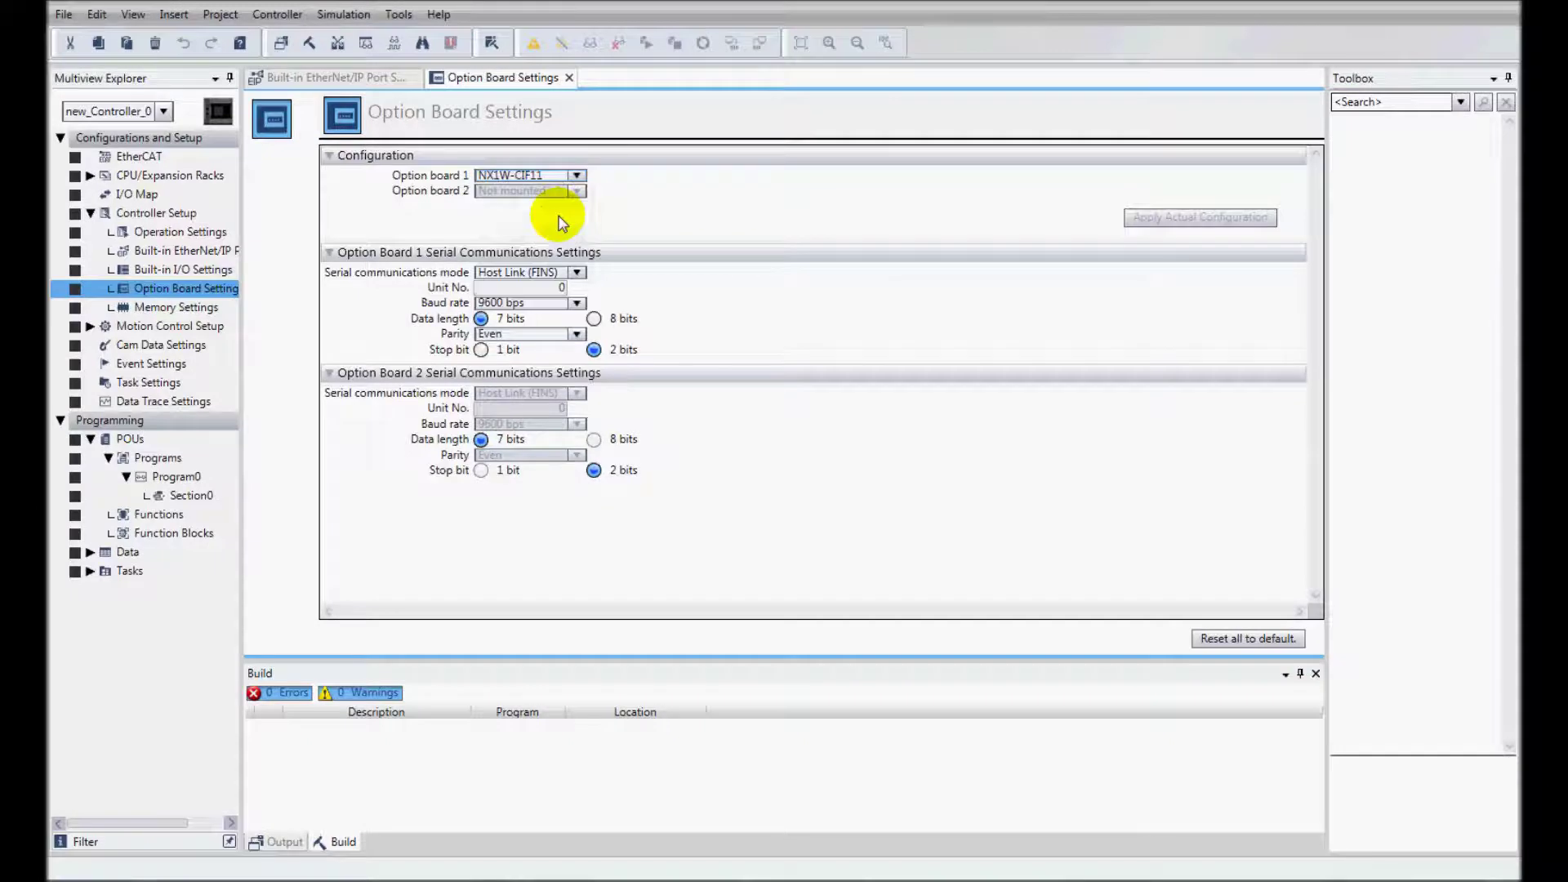
left_click(576, 303)
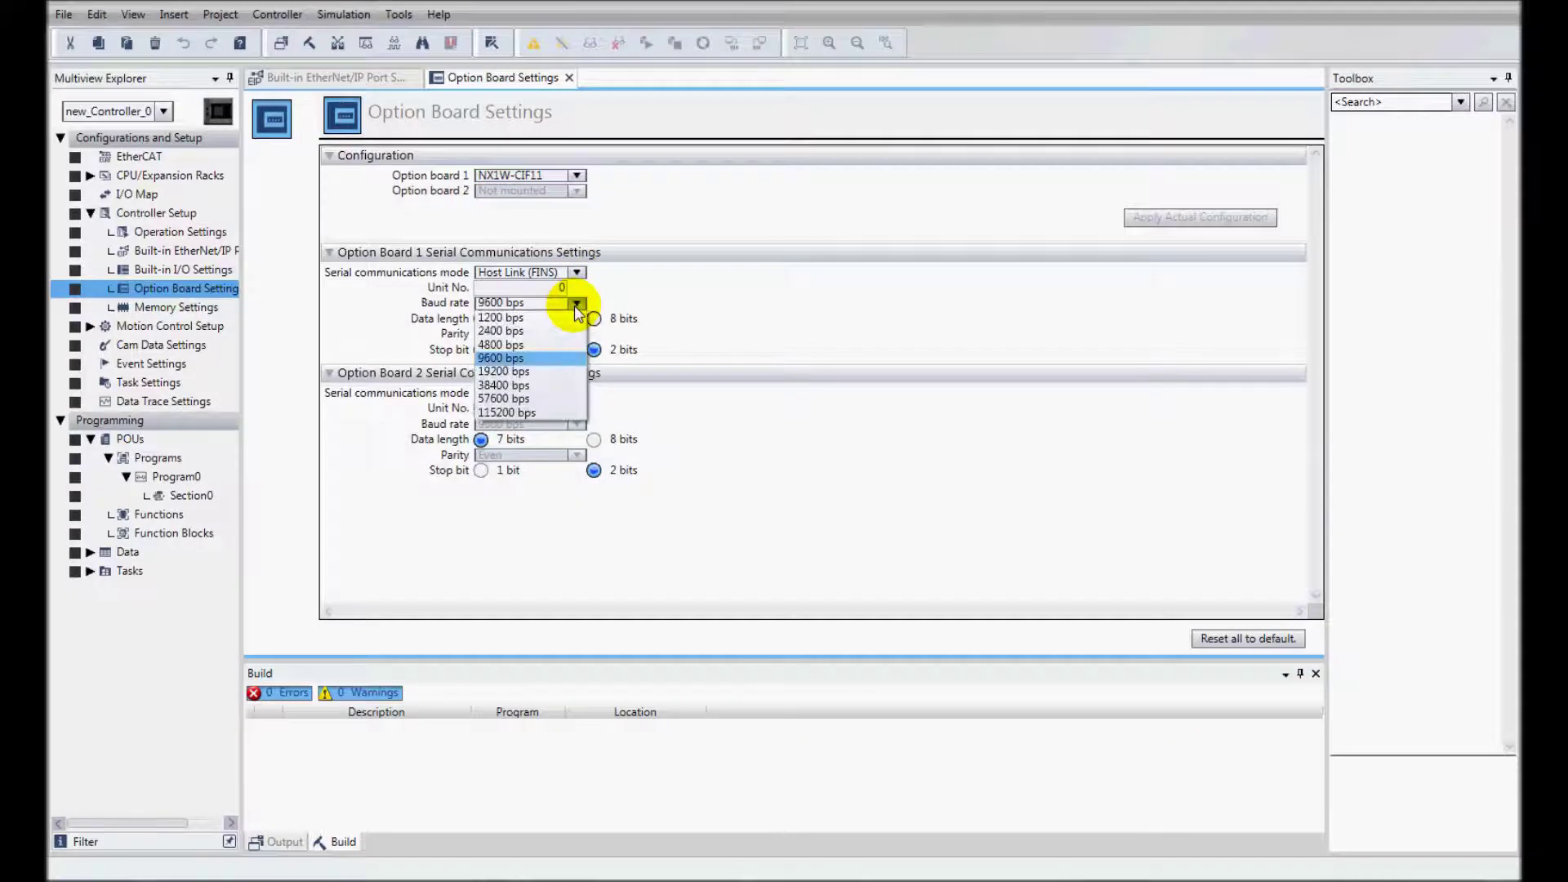
left_click(538, 395)
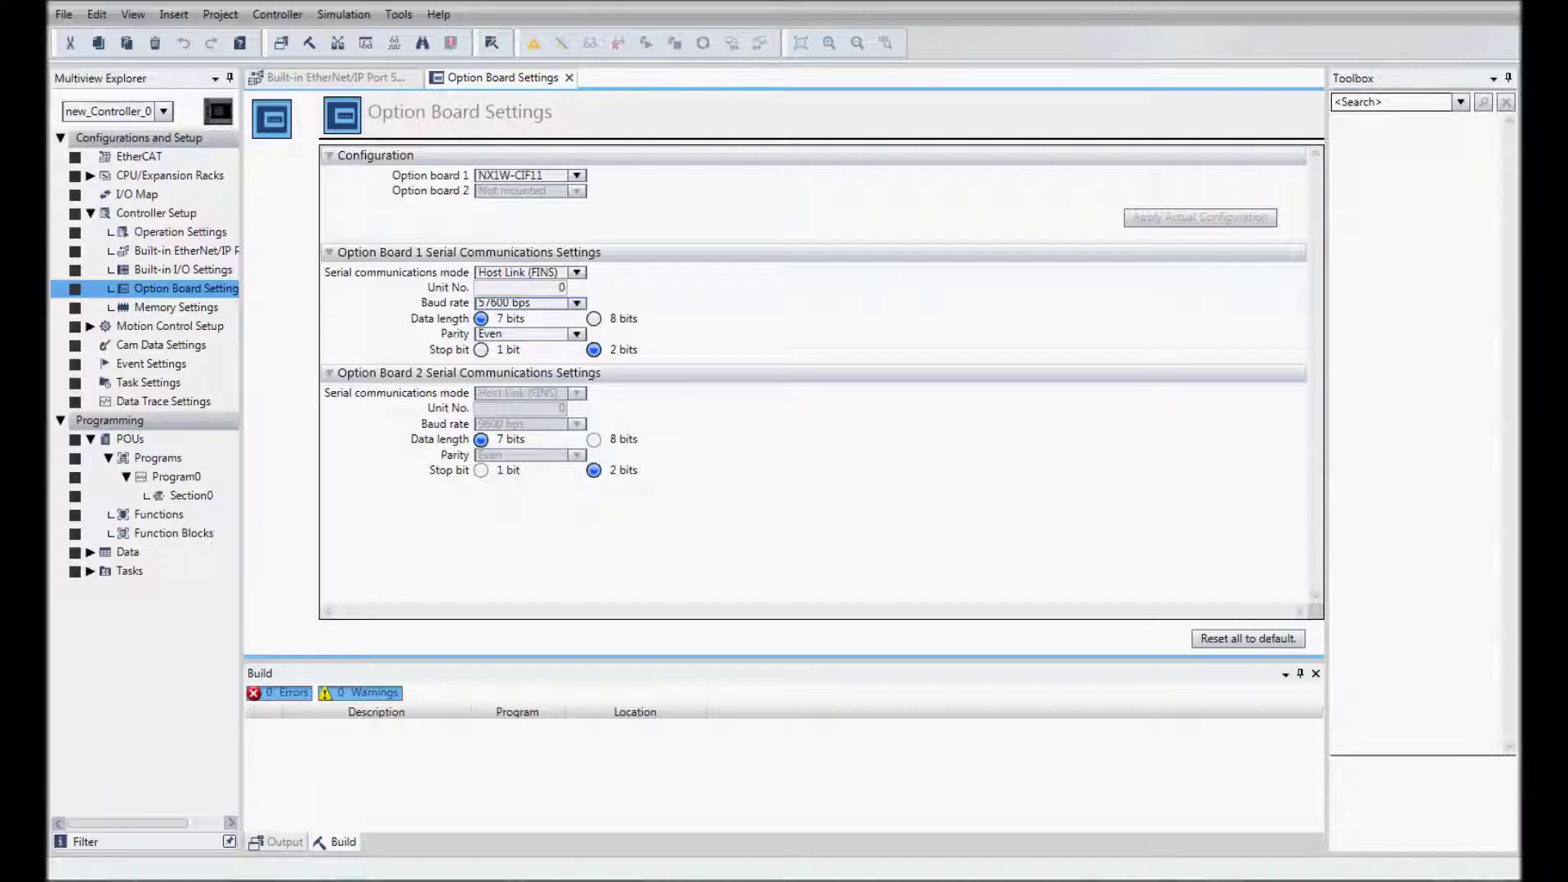
- In Memory Settings, enable the DM area (4096 words, retained)
double_click(157, 308)
left_click(370, 227)
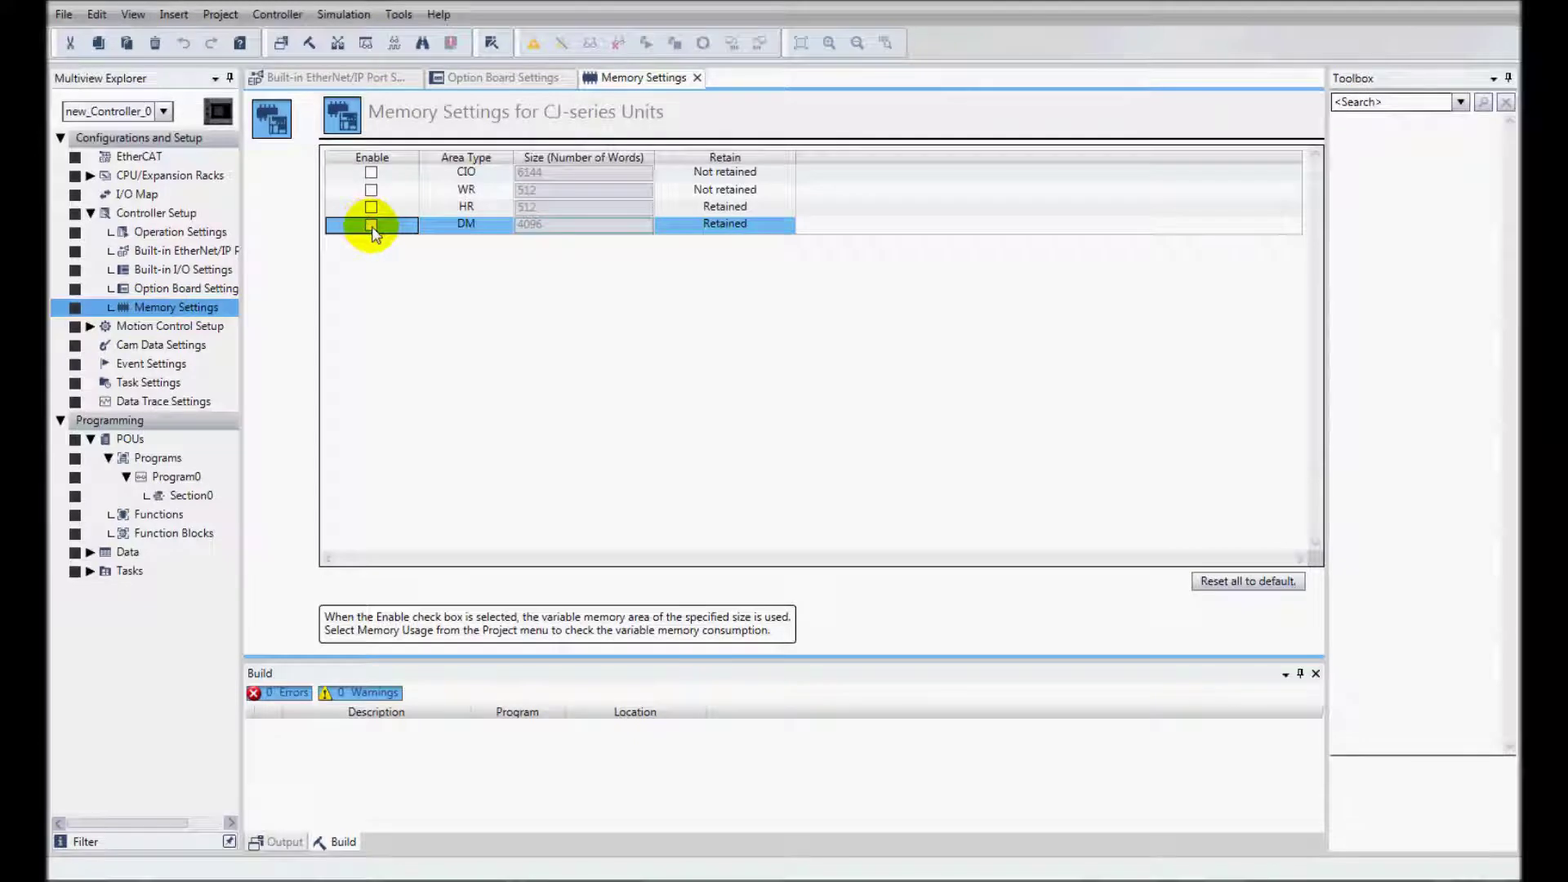
left_click(370, 226)
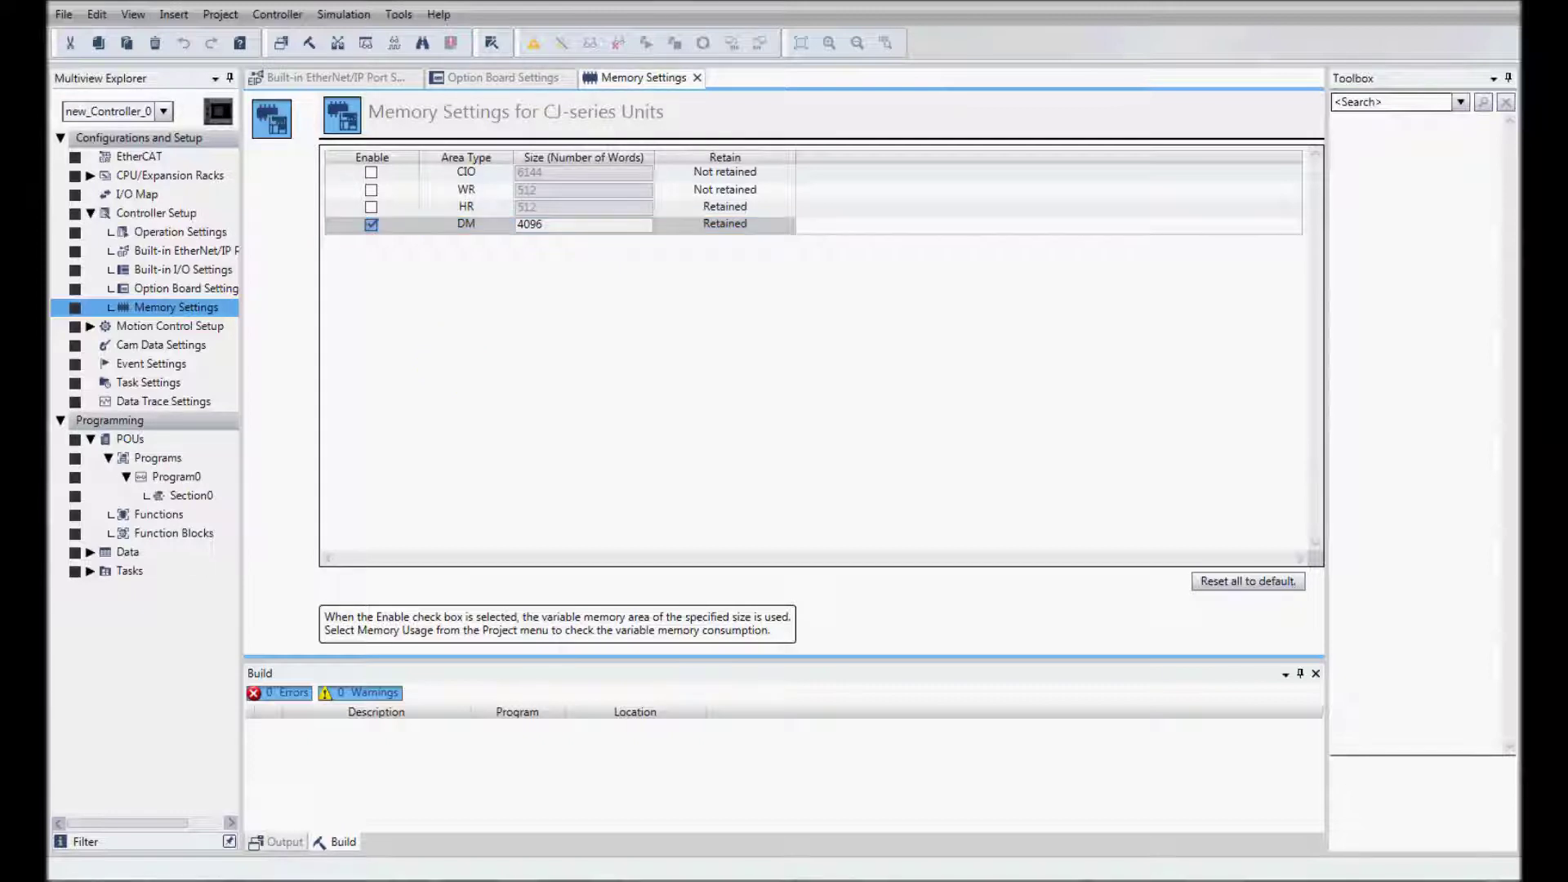
- Open the Global Variables table and add a new variable named Data
left_click(89, 552)
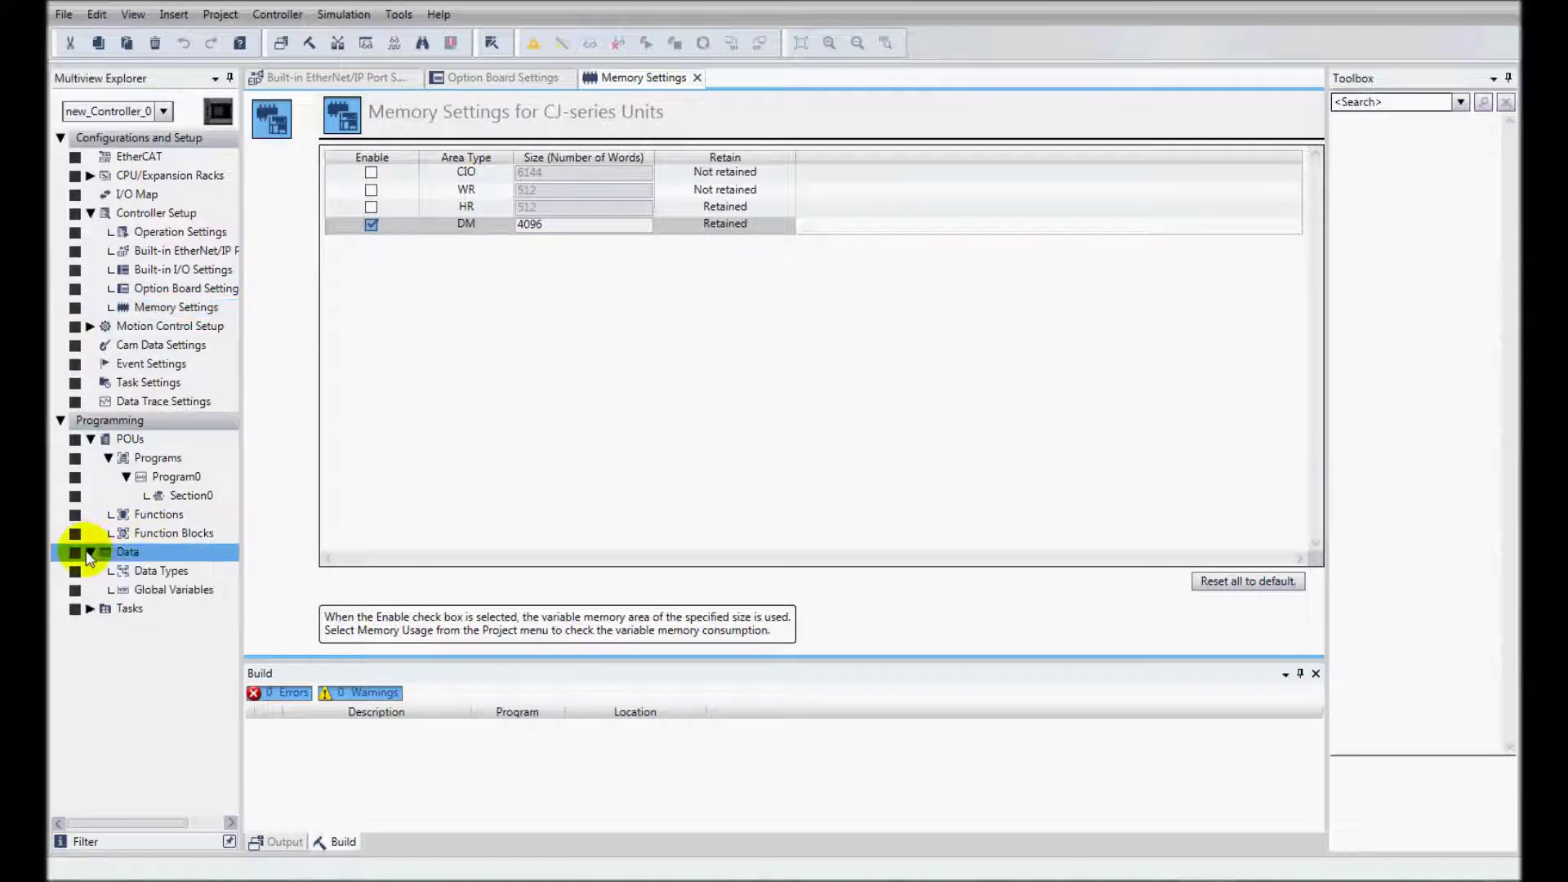
double_click(178, 591)
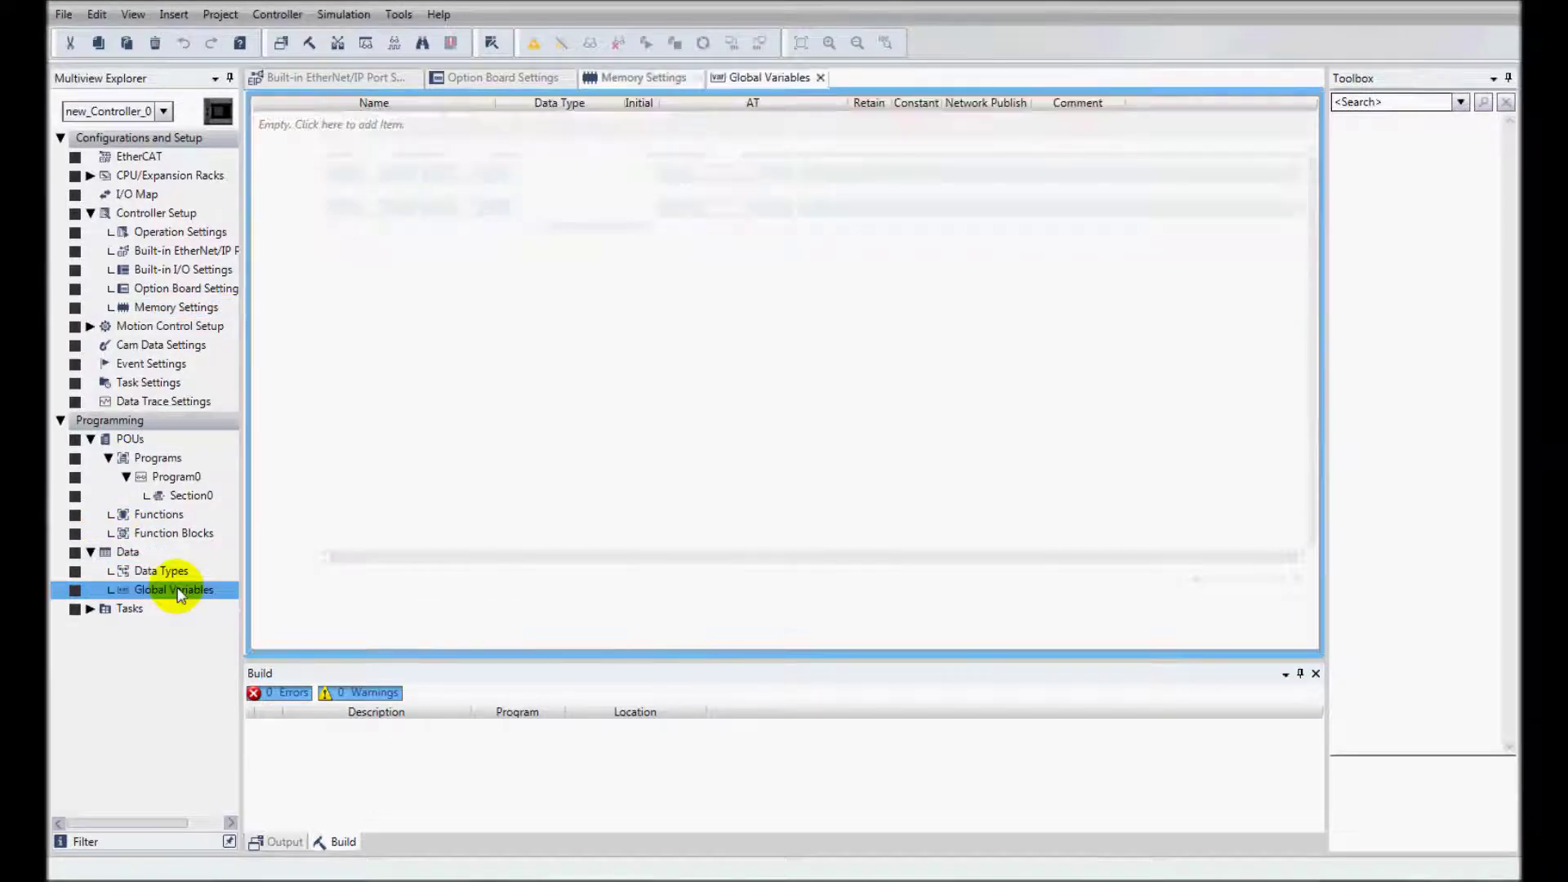
right_click(353, 130)
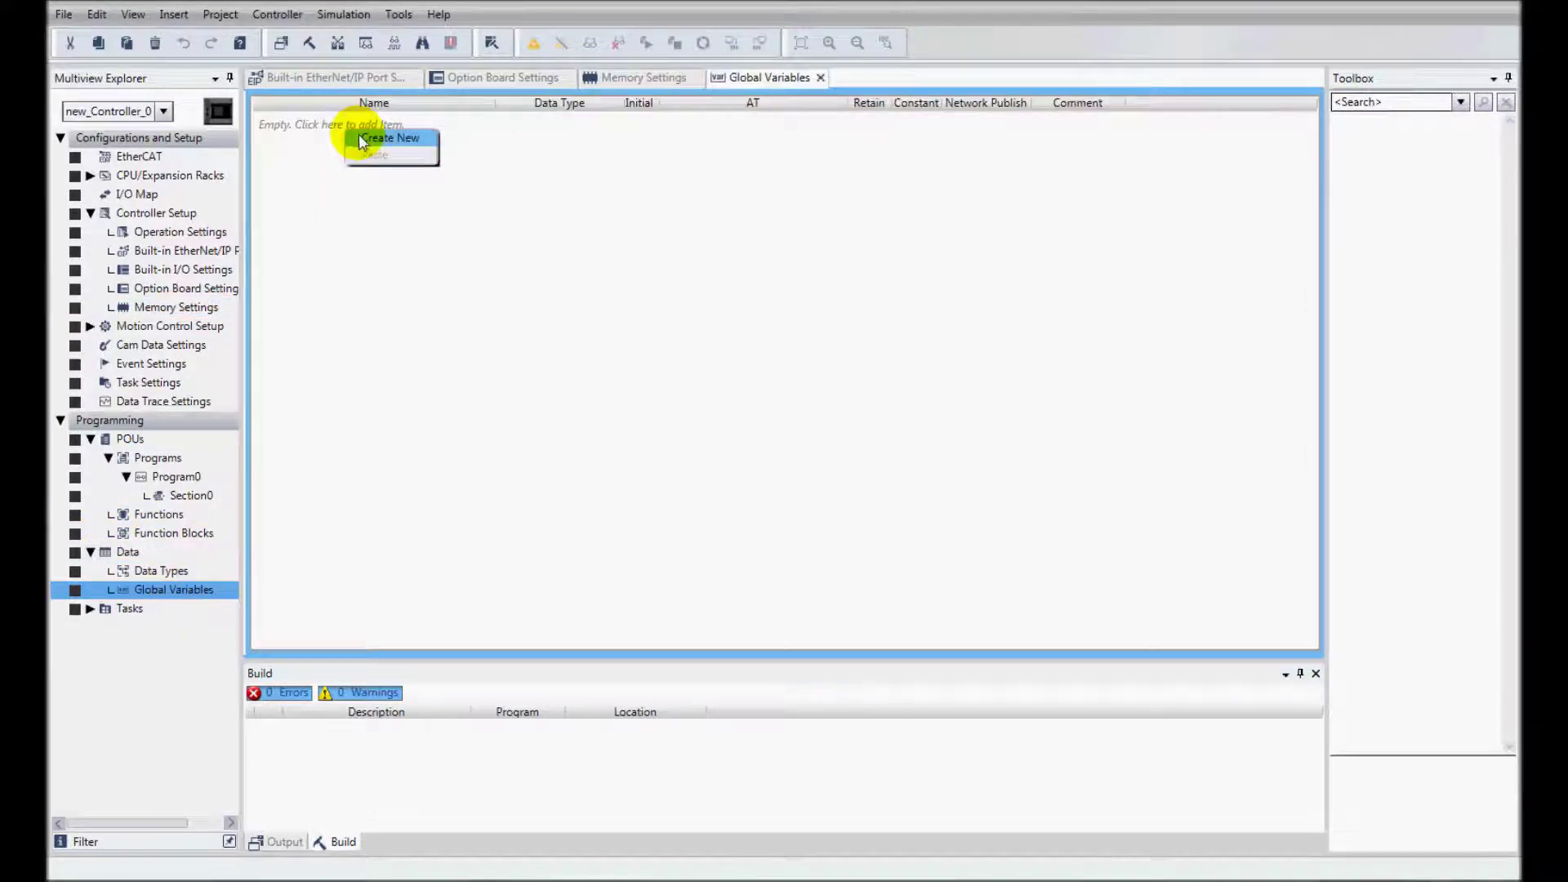
left_click(361, 137)
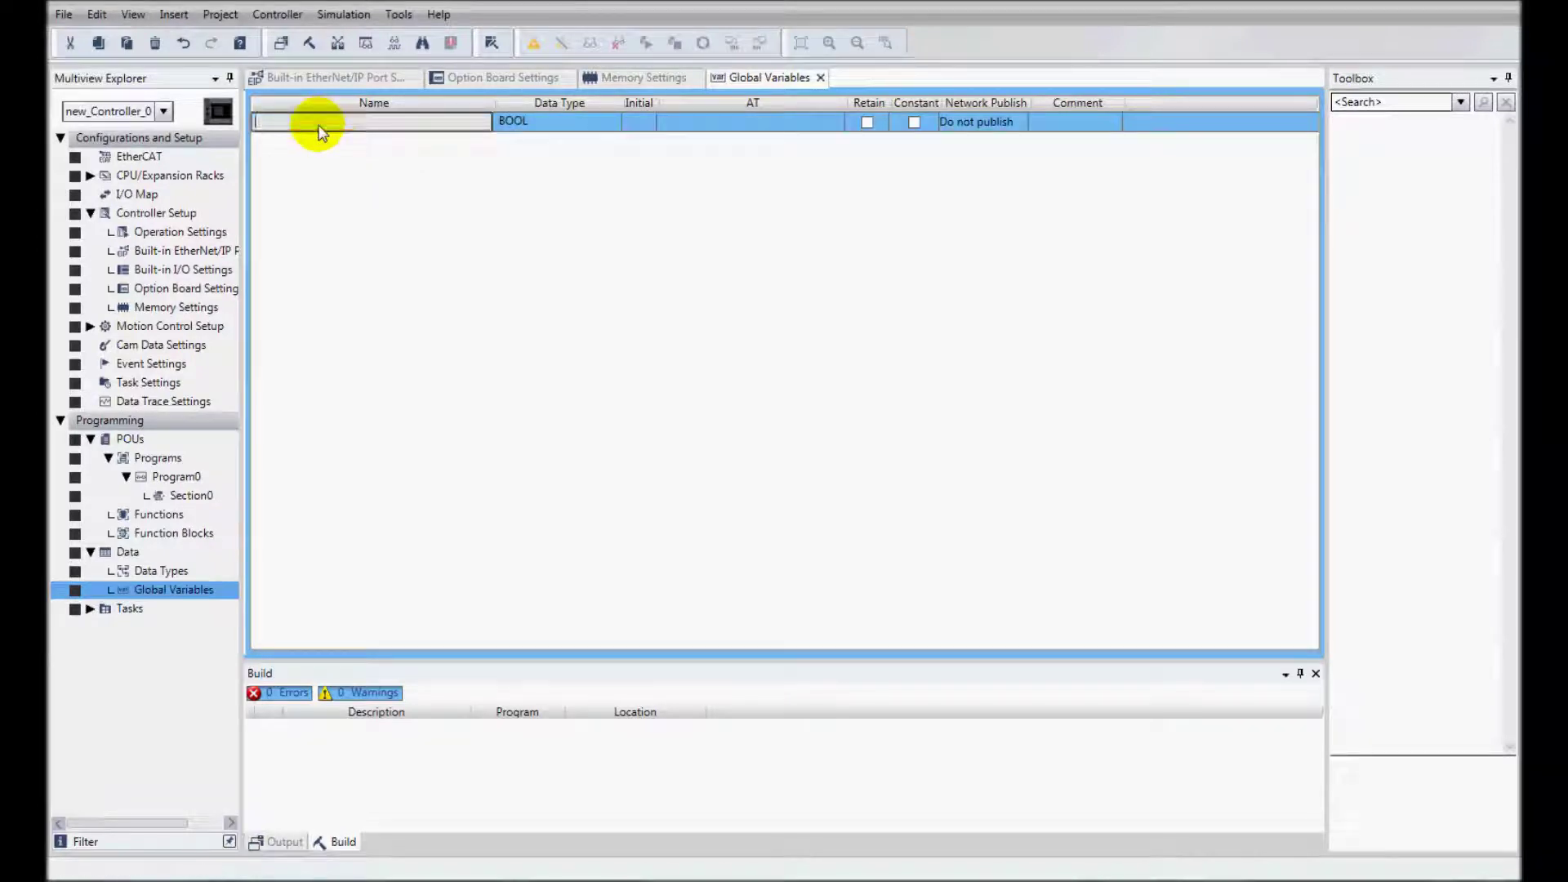
type("Data")
- Give Data the type ARRAY[0..29] OF WORD at address %D0 and mark it Retain
left_click(524, 120)
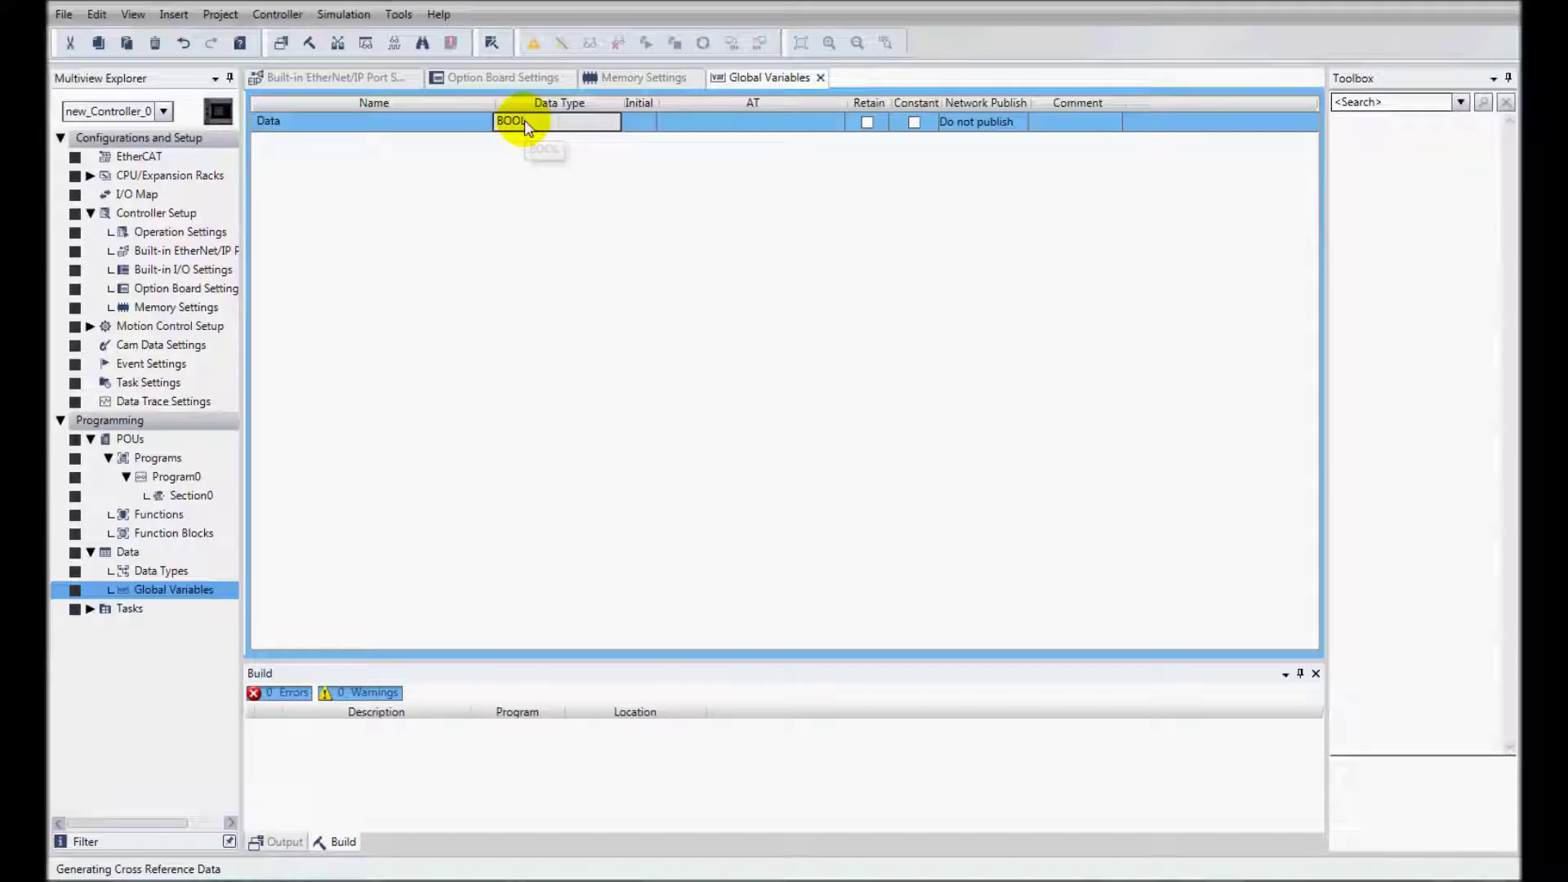
double_click(524, 120)
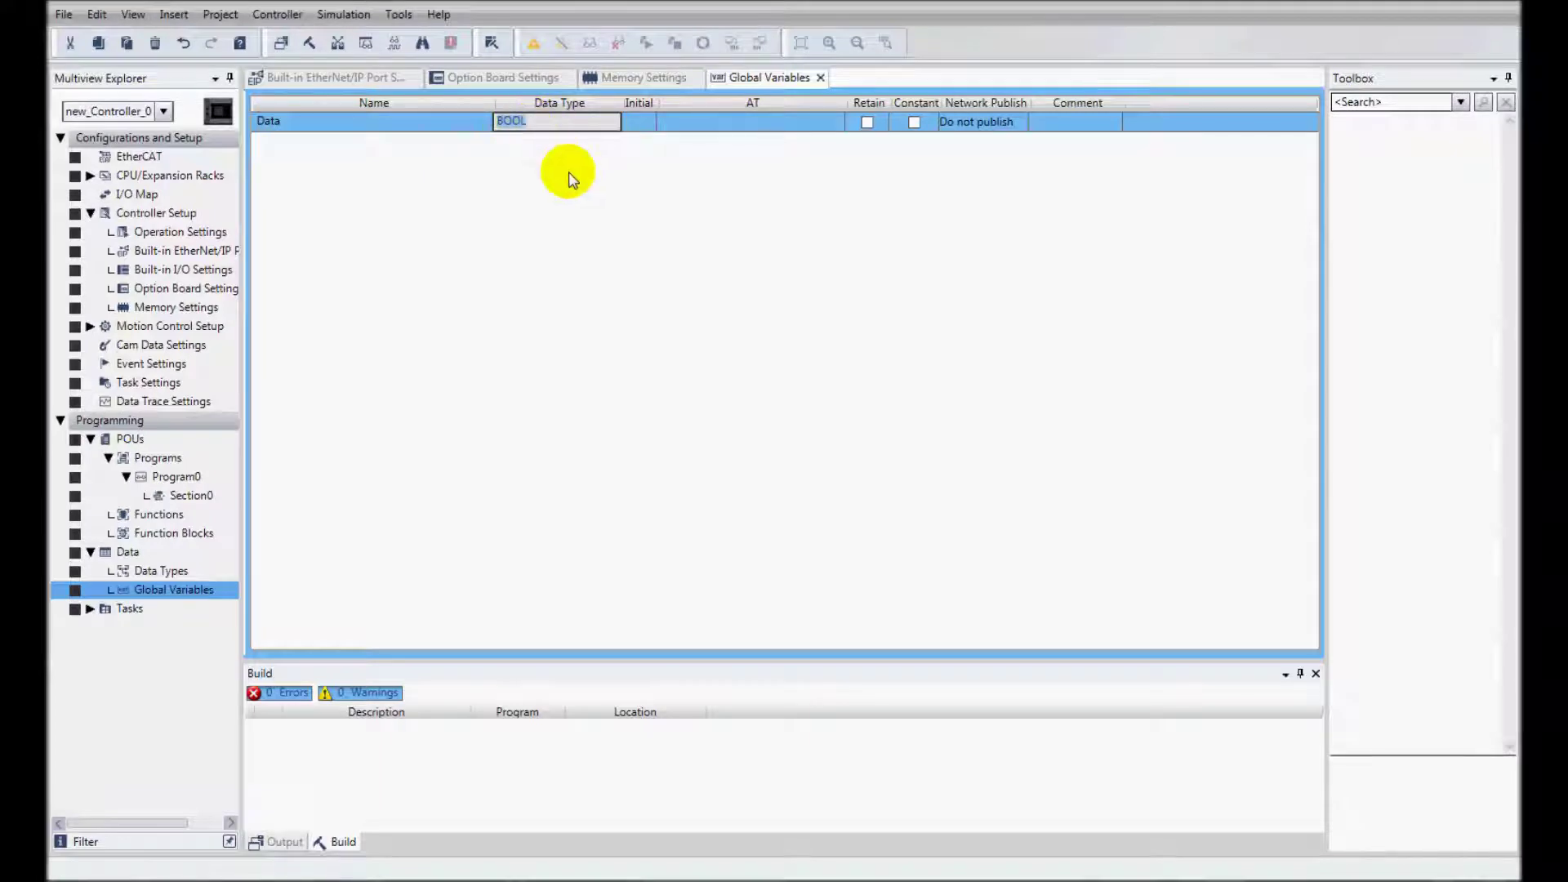
type("ARRAY[?..?] OF WORD")
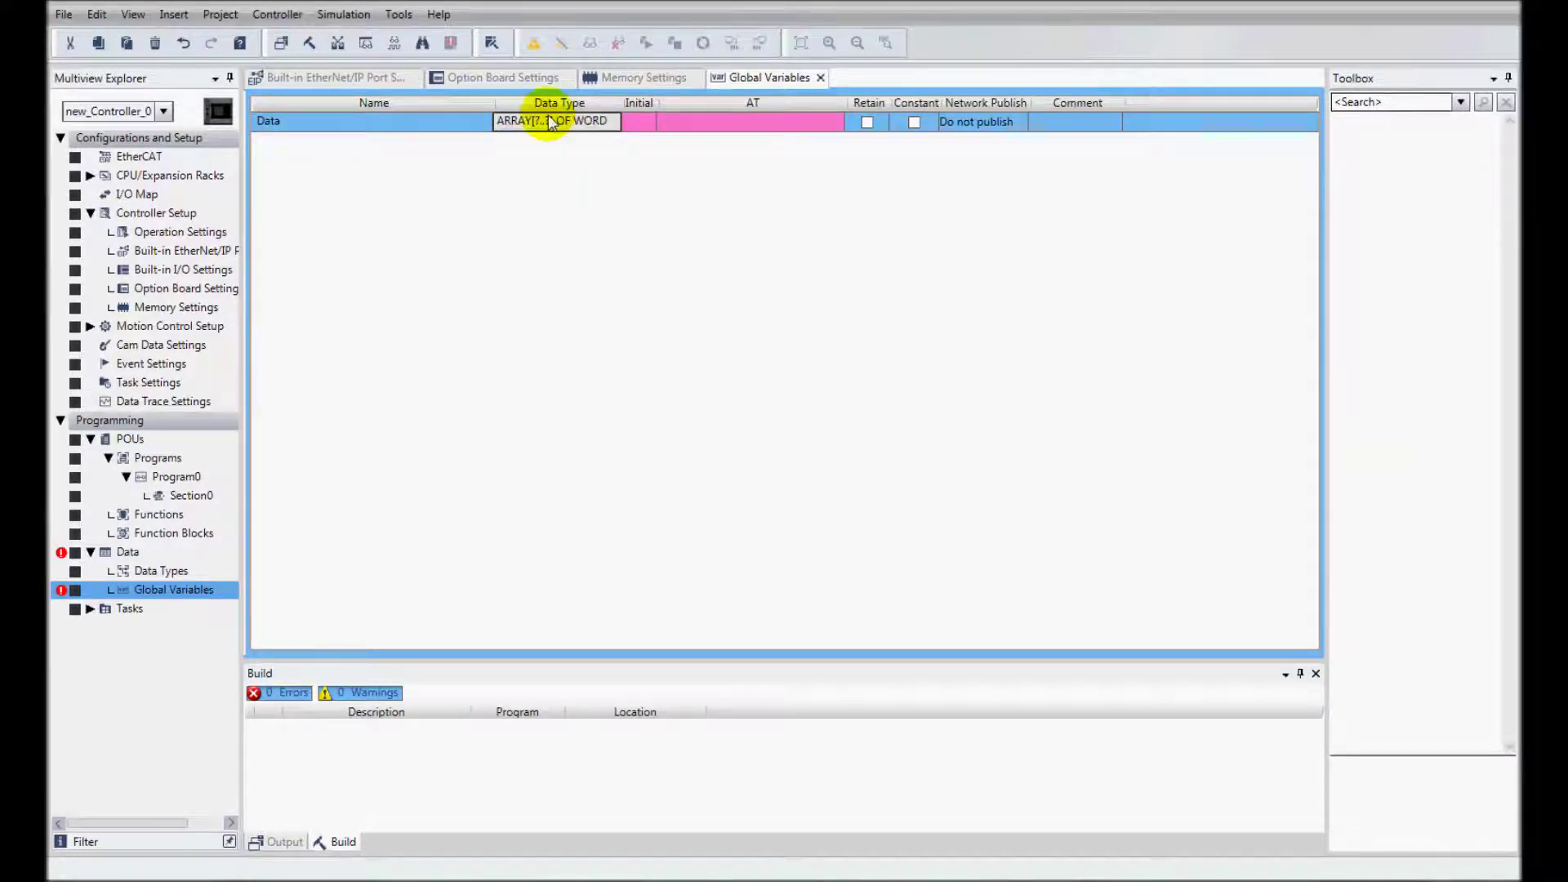
double_click(548, 121)
type("29")
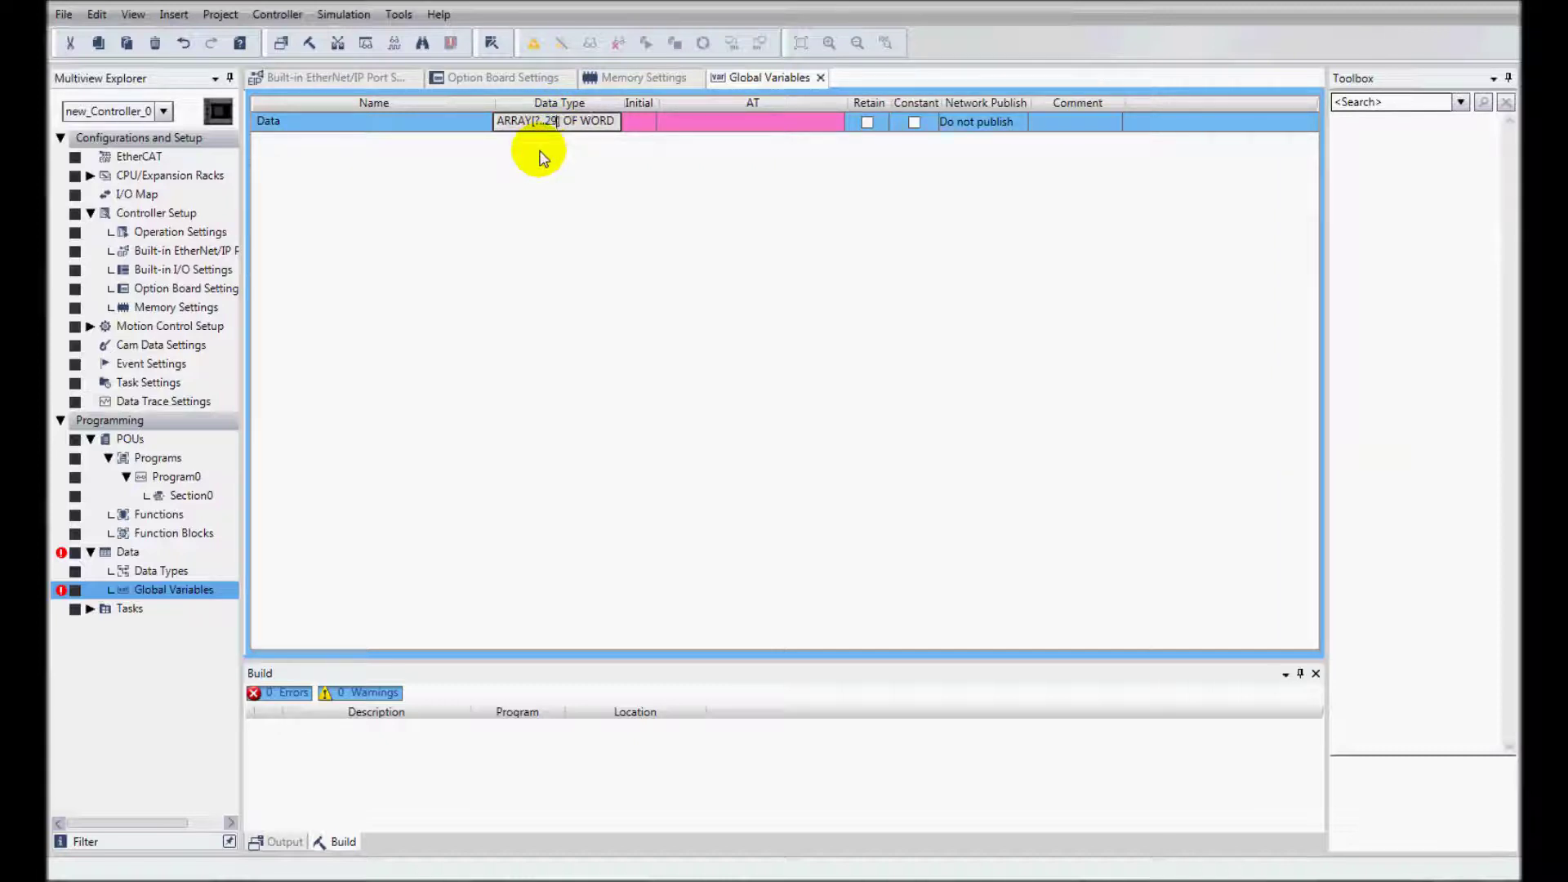
key("BackSpace")
type("0")
left_click(707, 127)
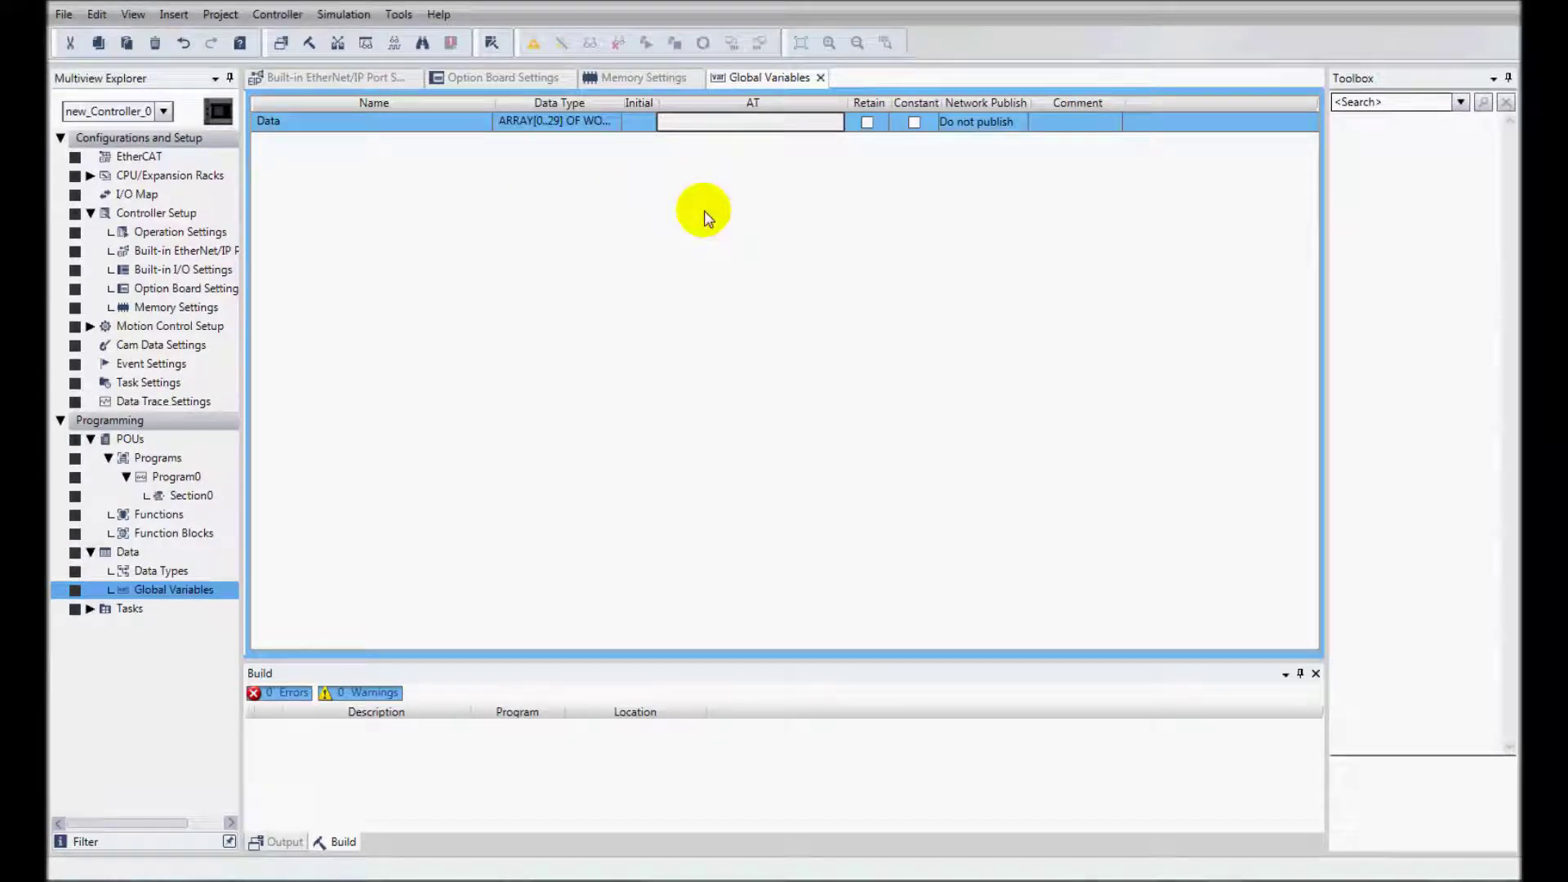
type("%D0")
left_click(867, 124)
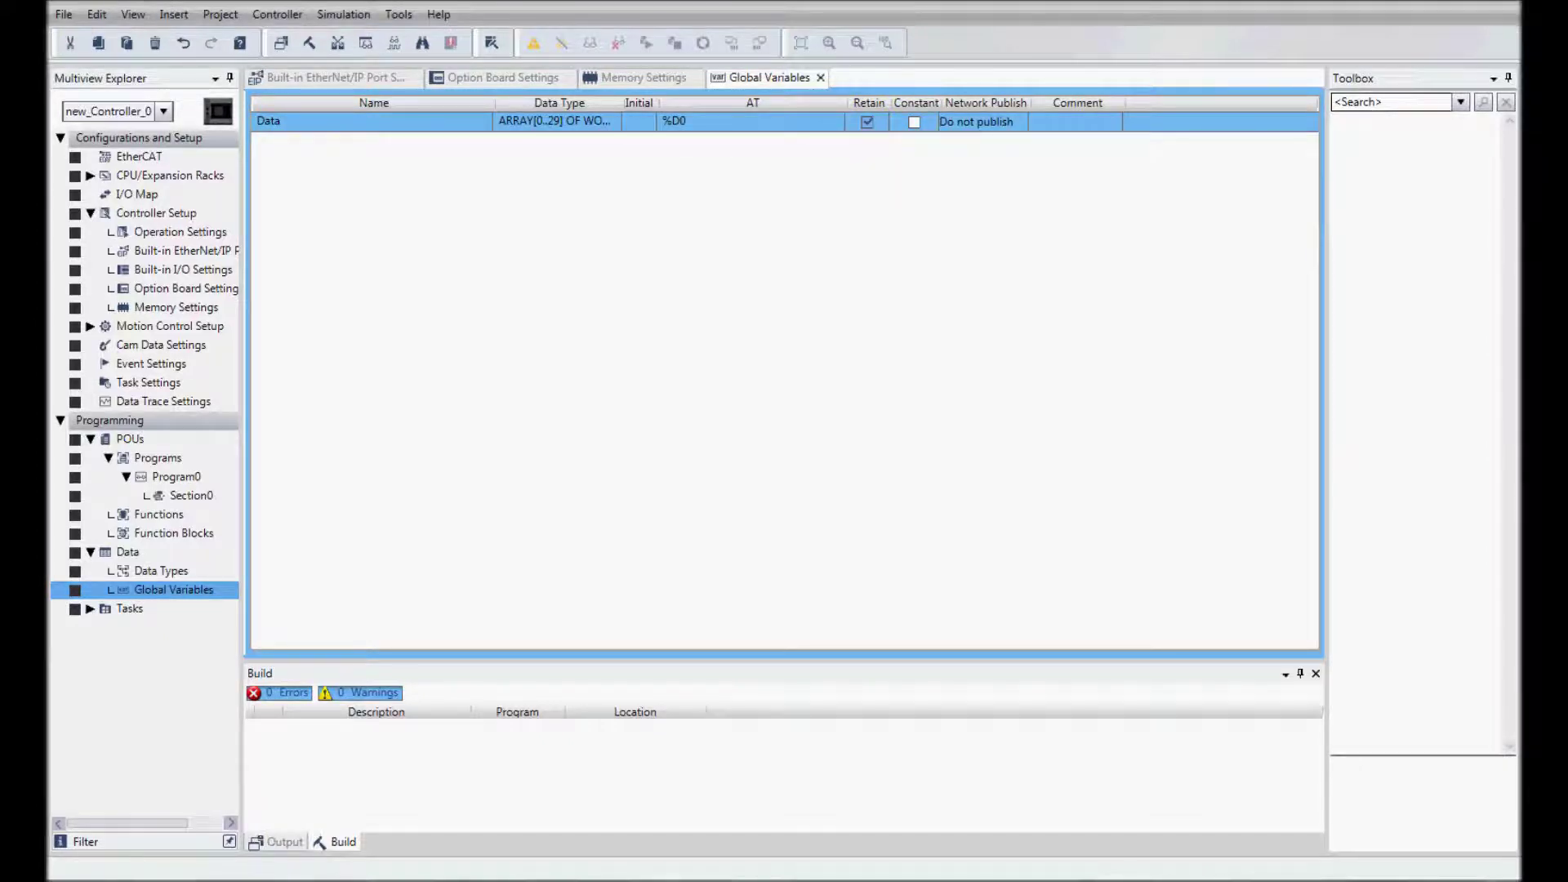
- Set communications to Ethernet via hub at 192.168.250.001 and pass the Ethernet test
left_click(266, 17)
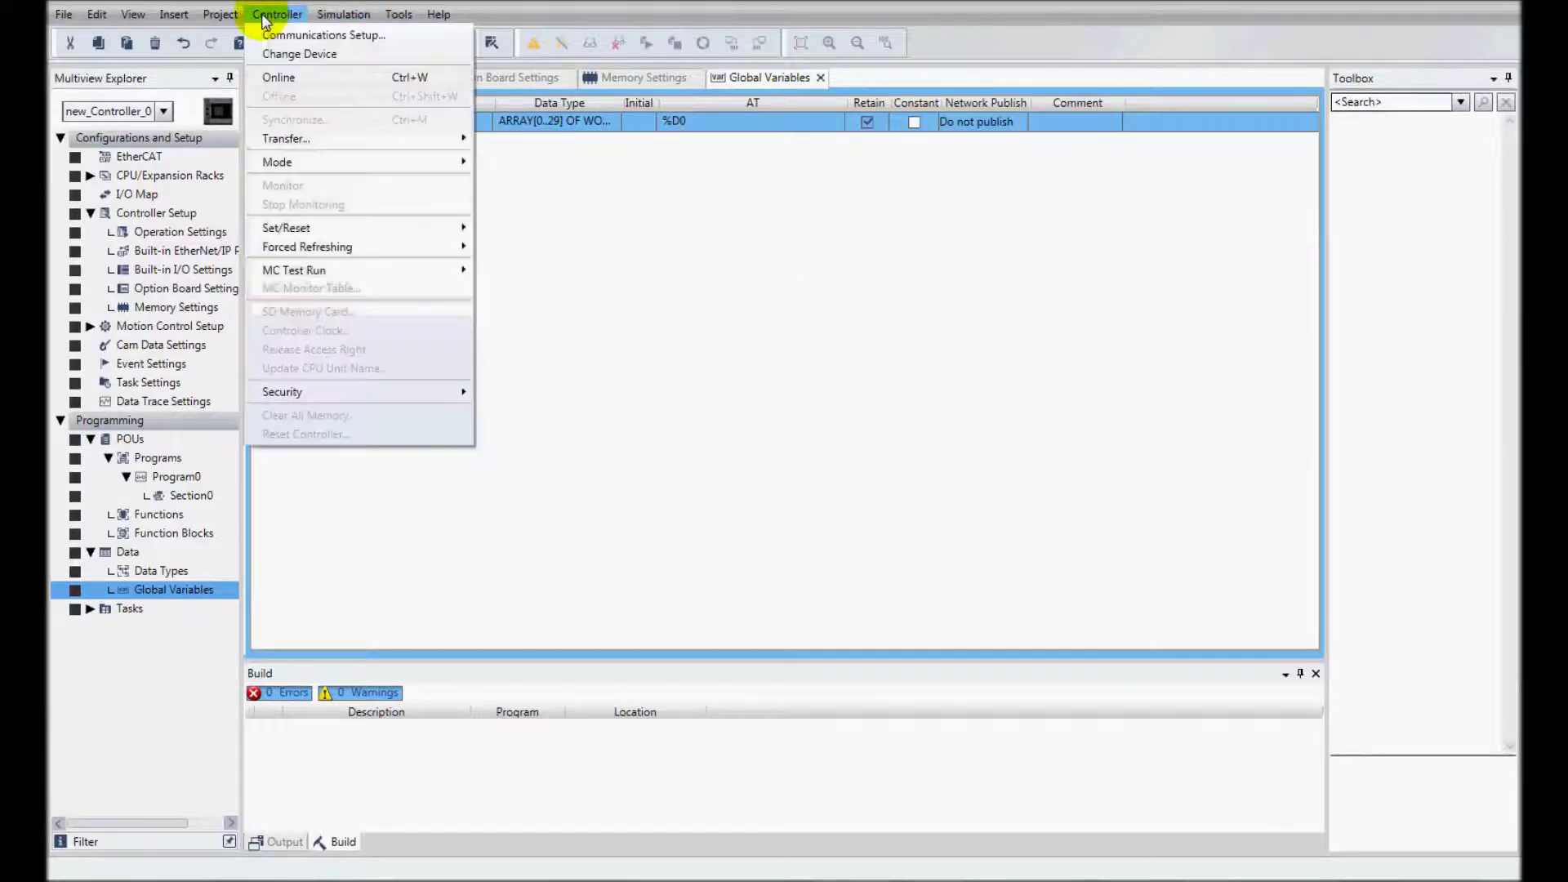
left_click(287, 34)
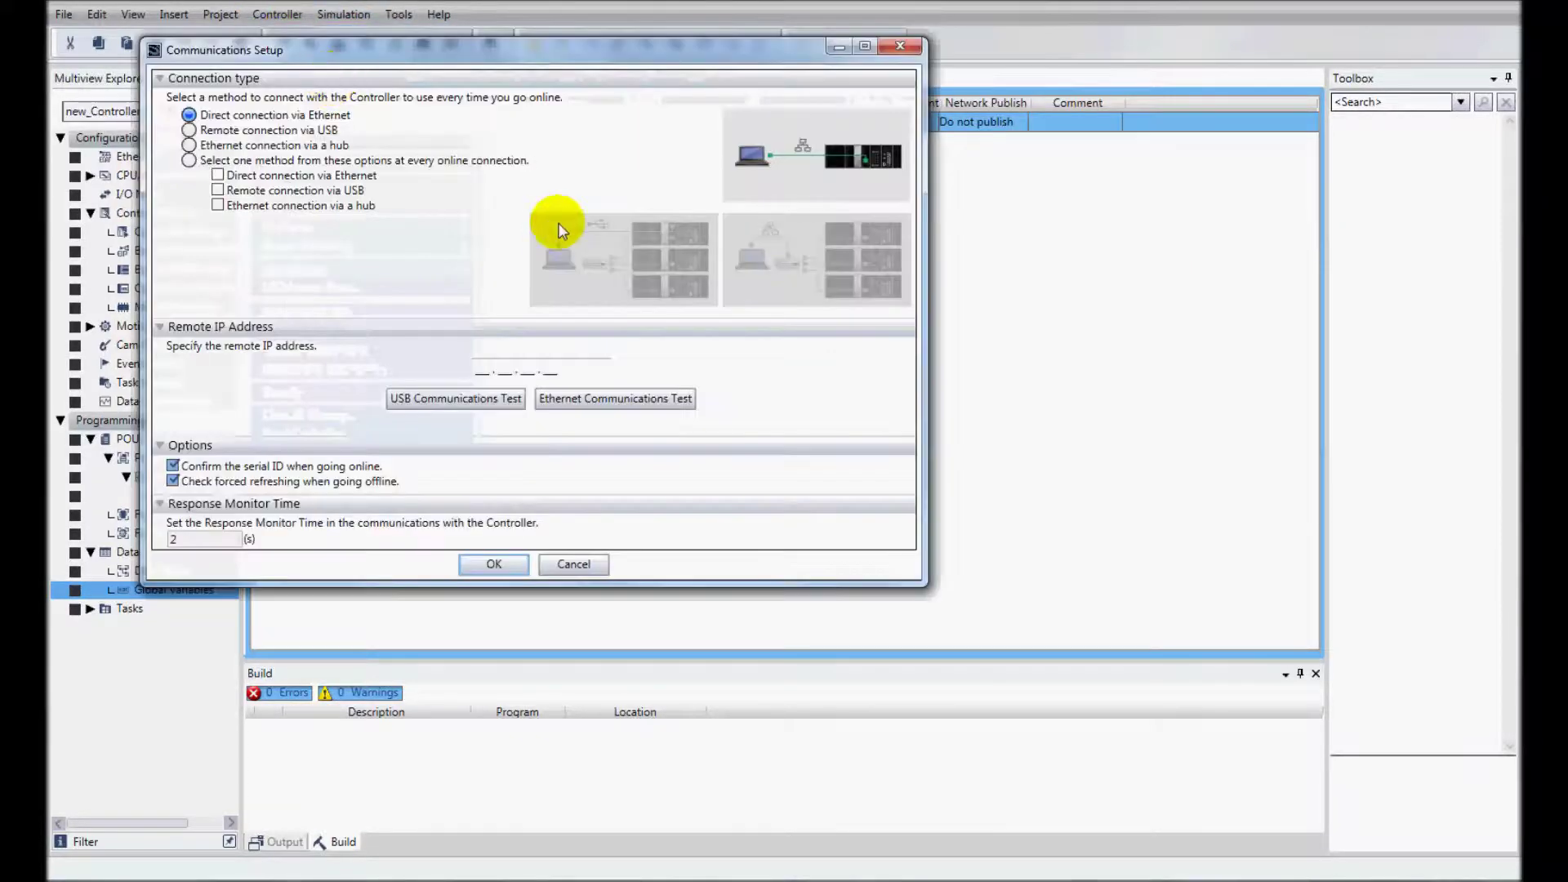
left_click(193, 145)
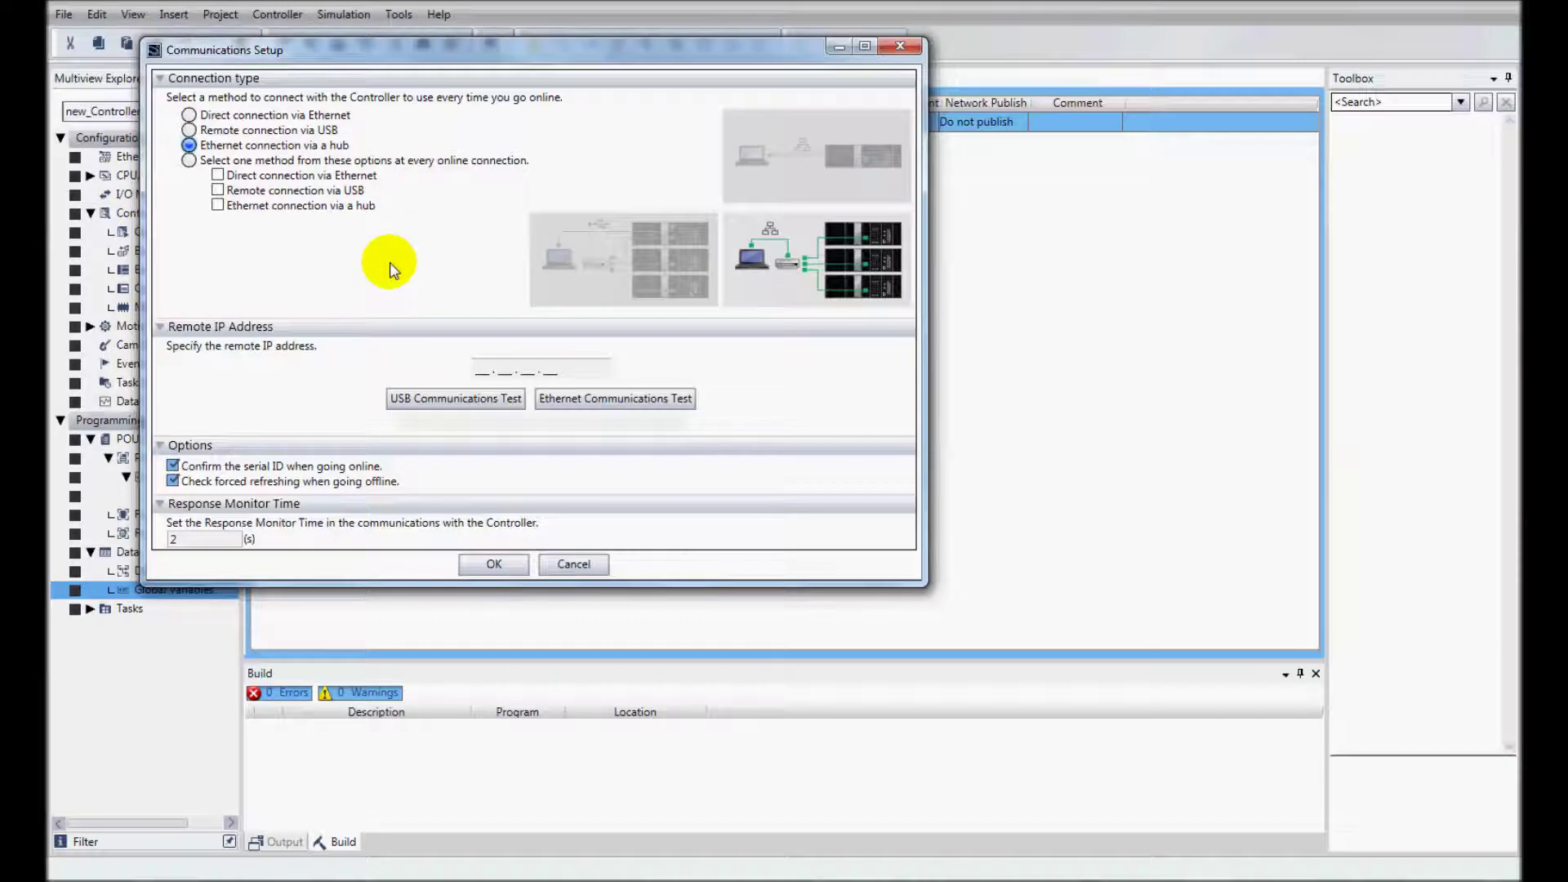
left_click(481, 373)
type("1")
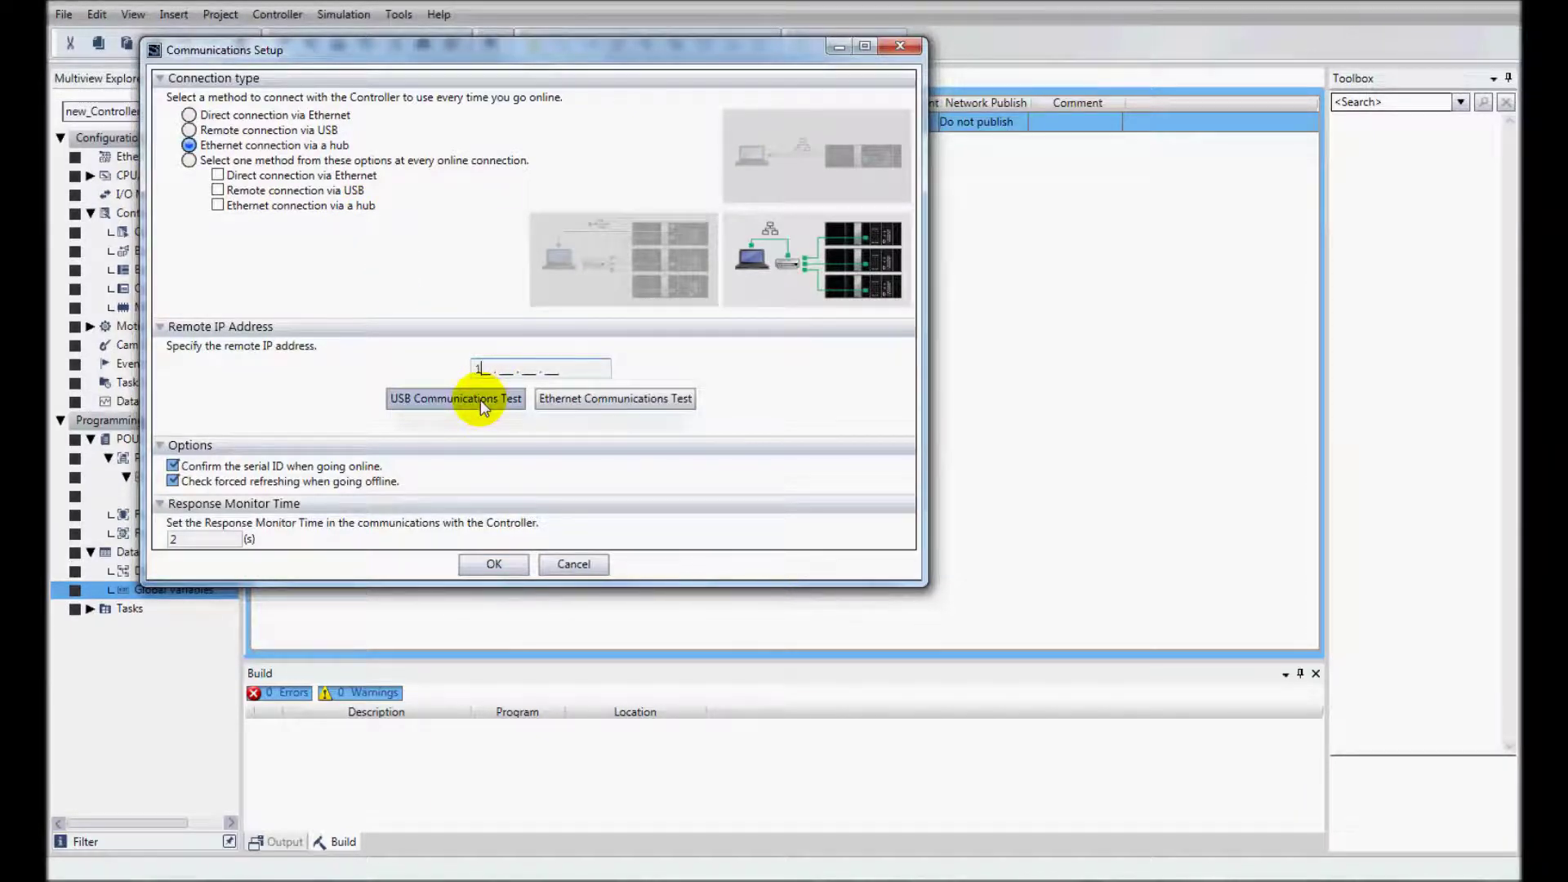
type("92 . 168 . 250 . 001")
left_click(560, 409)
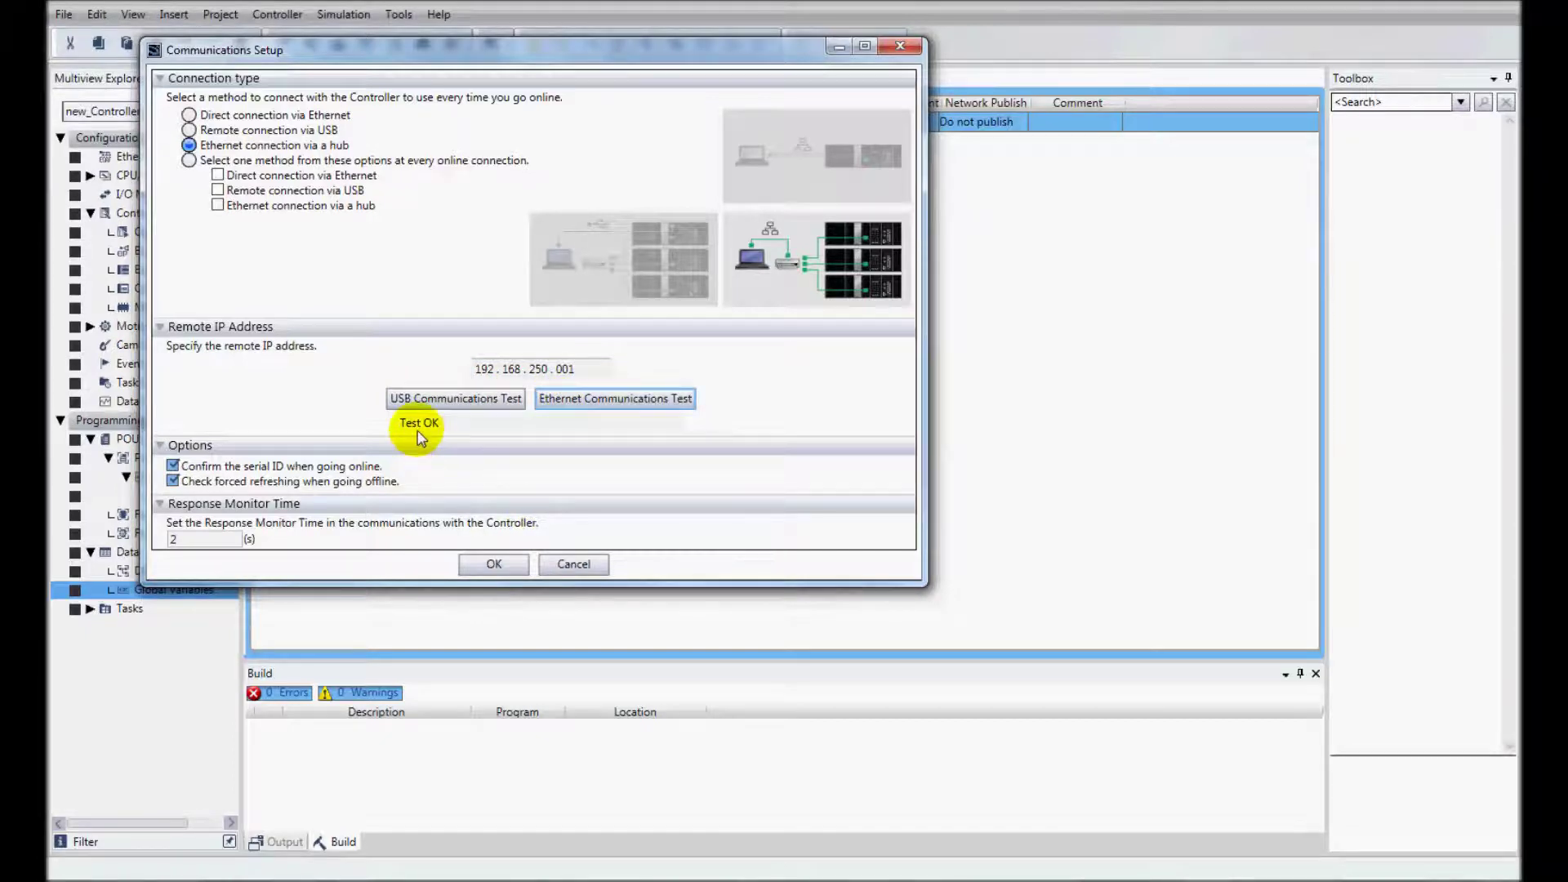
key("Return")
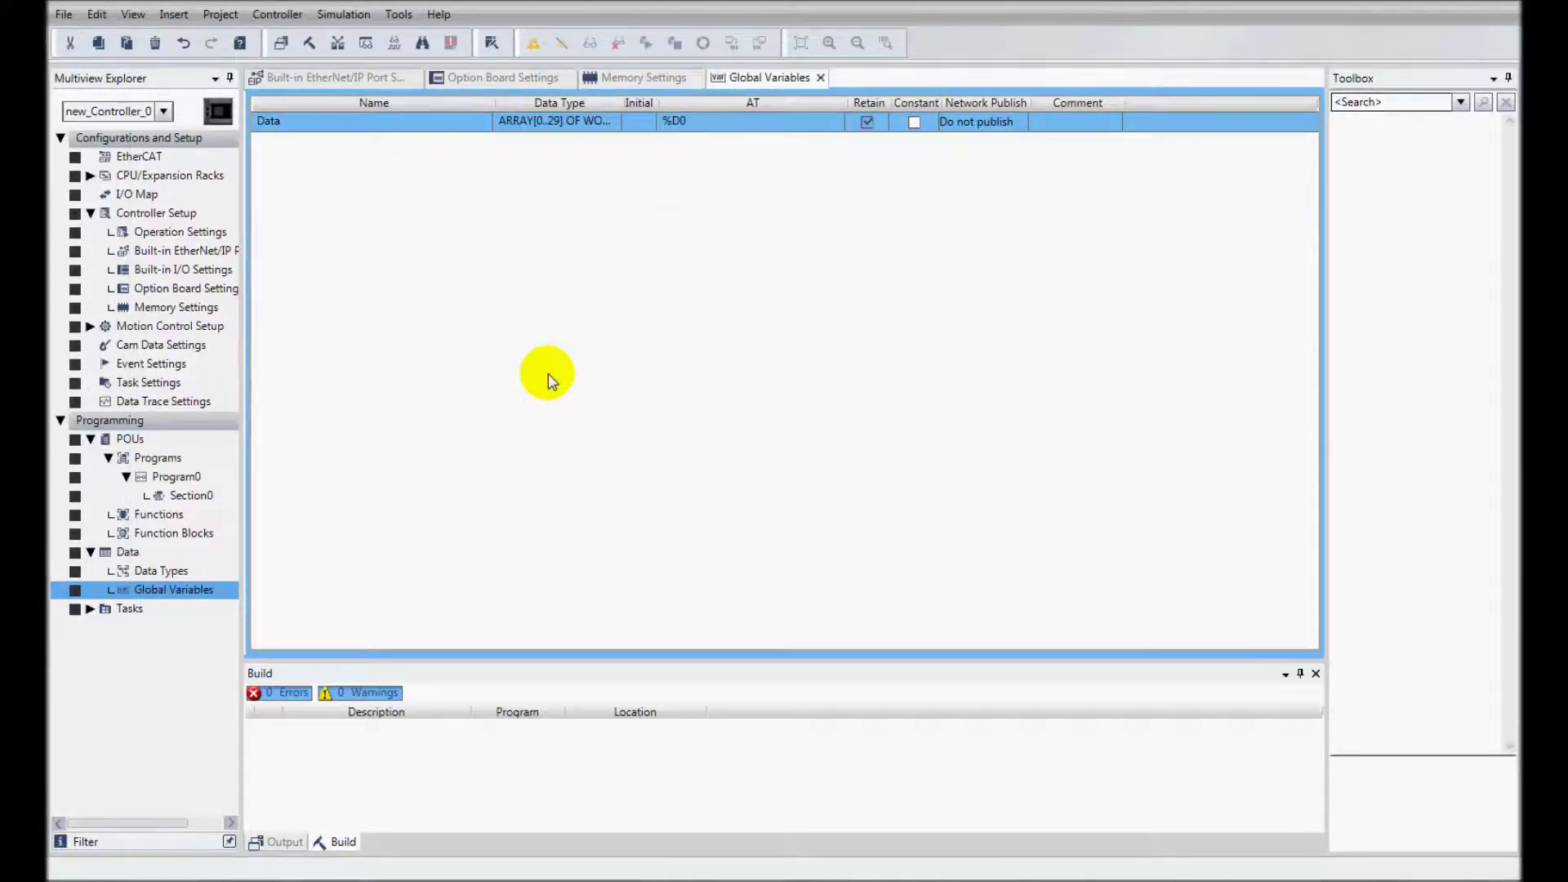
- Go online to the controller, declining to rename the project's controller
left_click(531, 42)
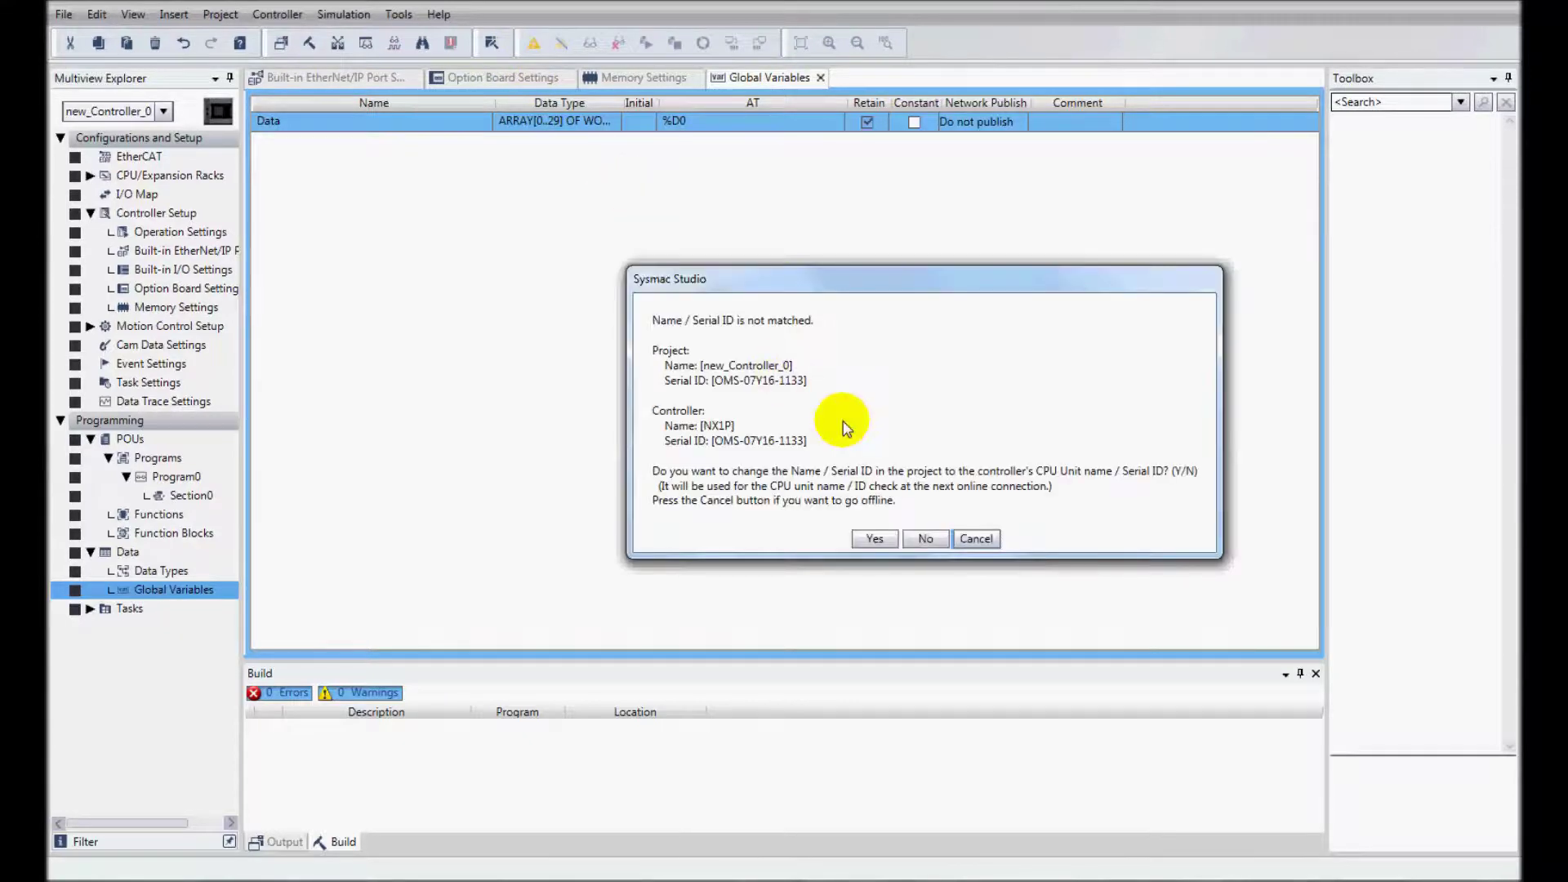
left_click(913, 537)
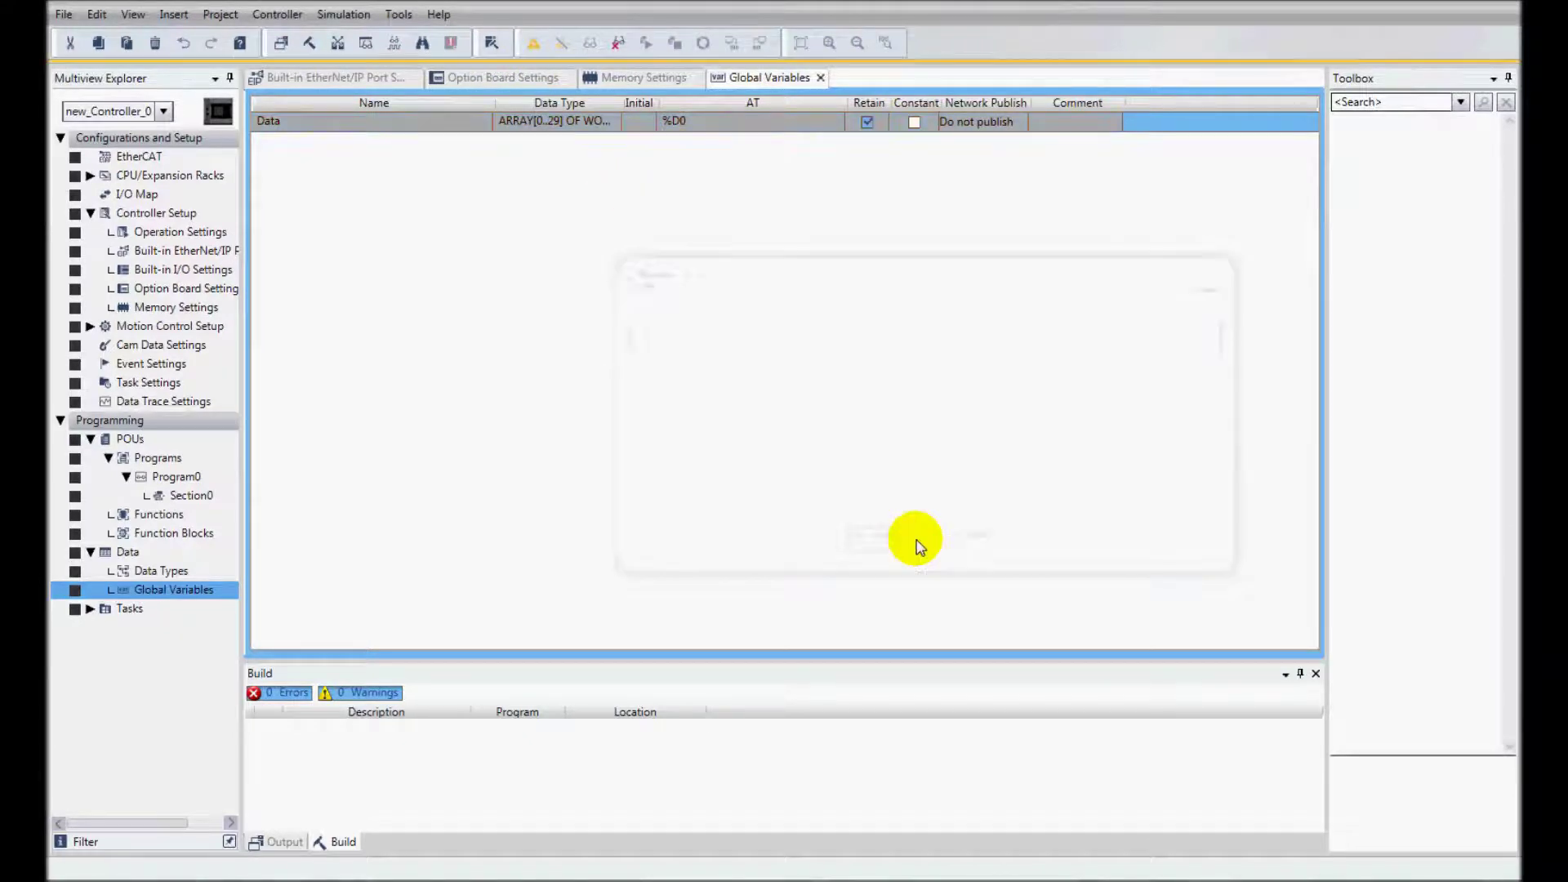
- Transfer the project to the controller, allowing the stop and the return to RUN mode
left_click(733, 45)
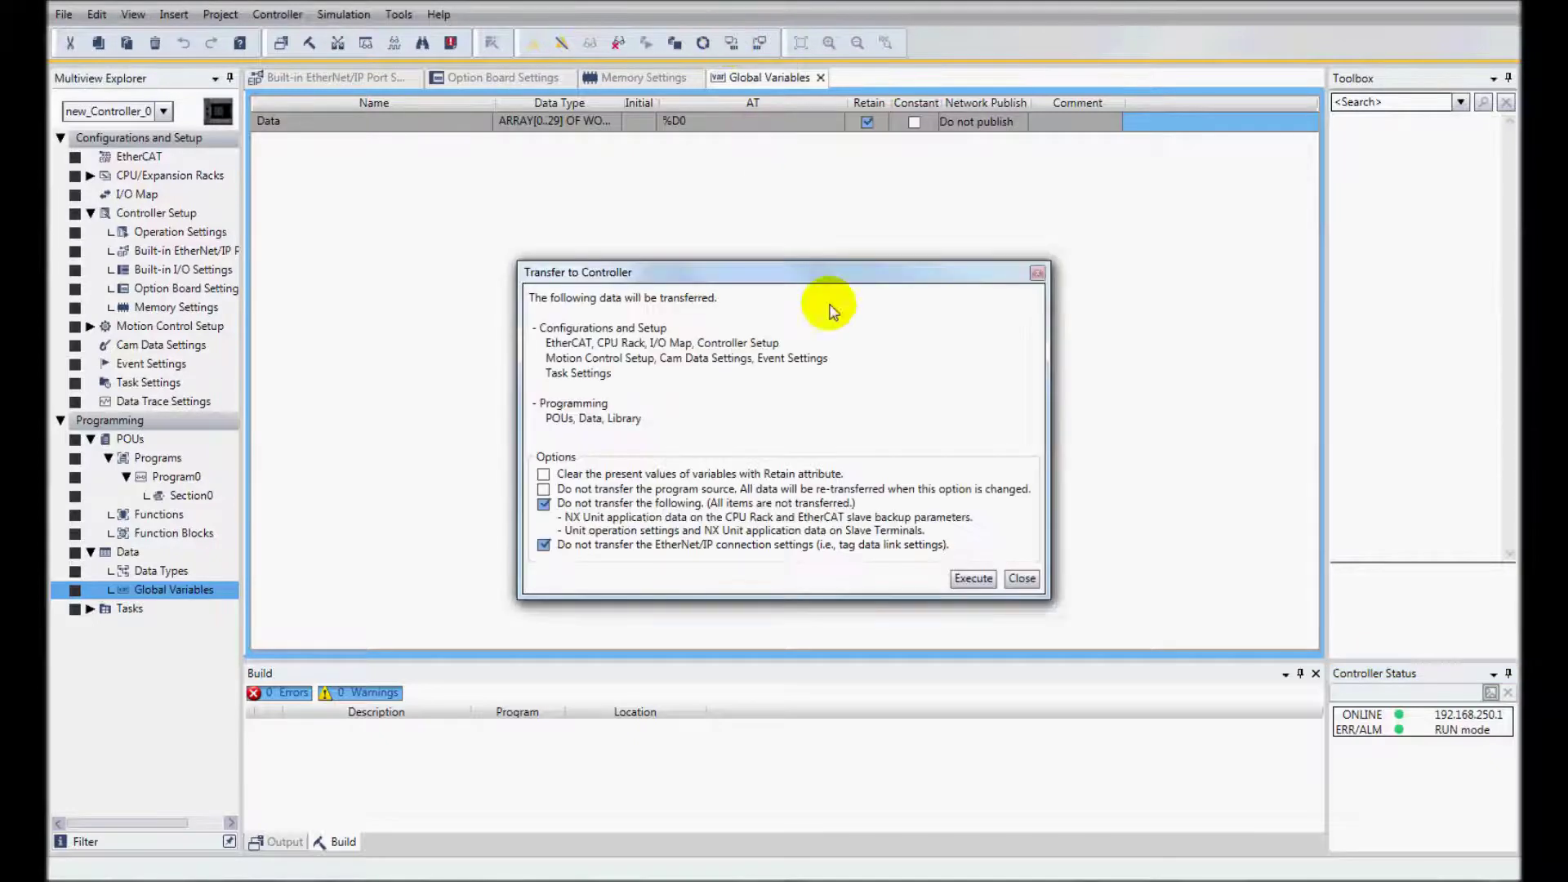
left_click(973, 578)
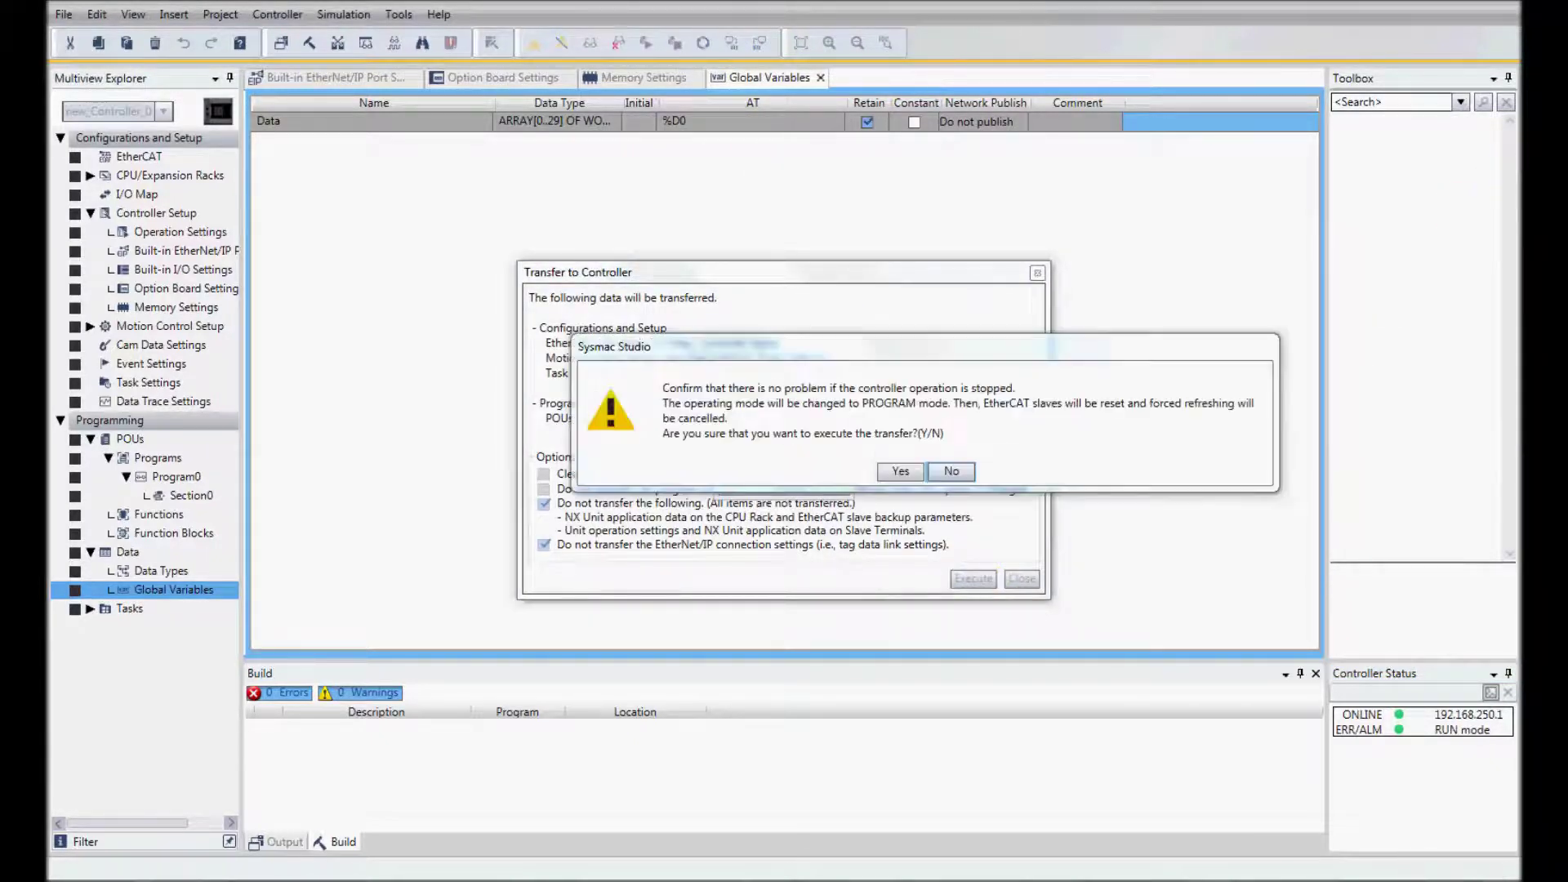
left_click(898, 471)
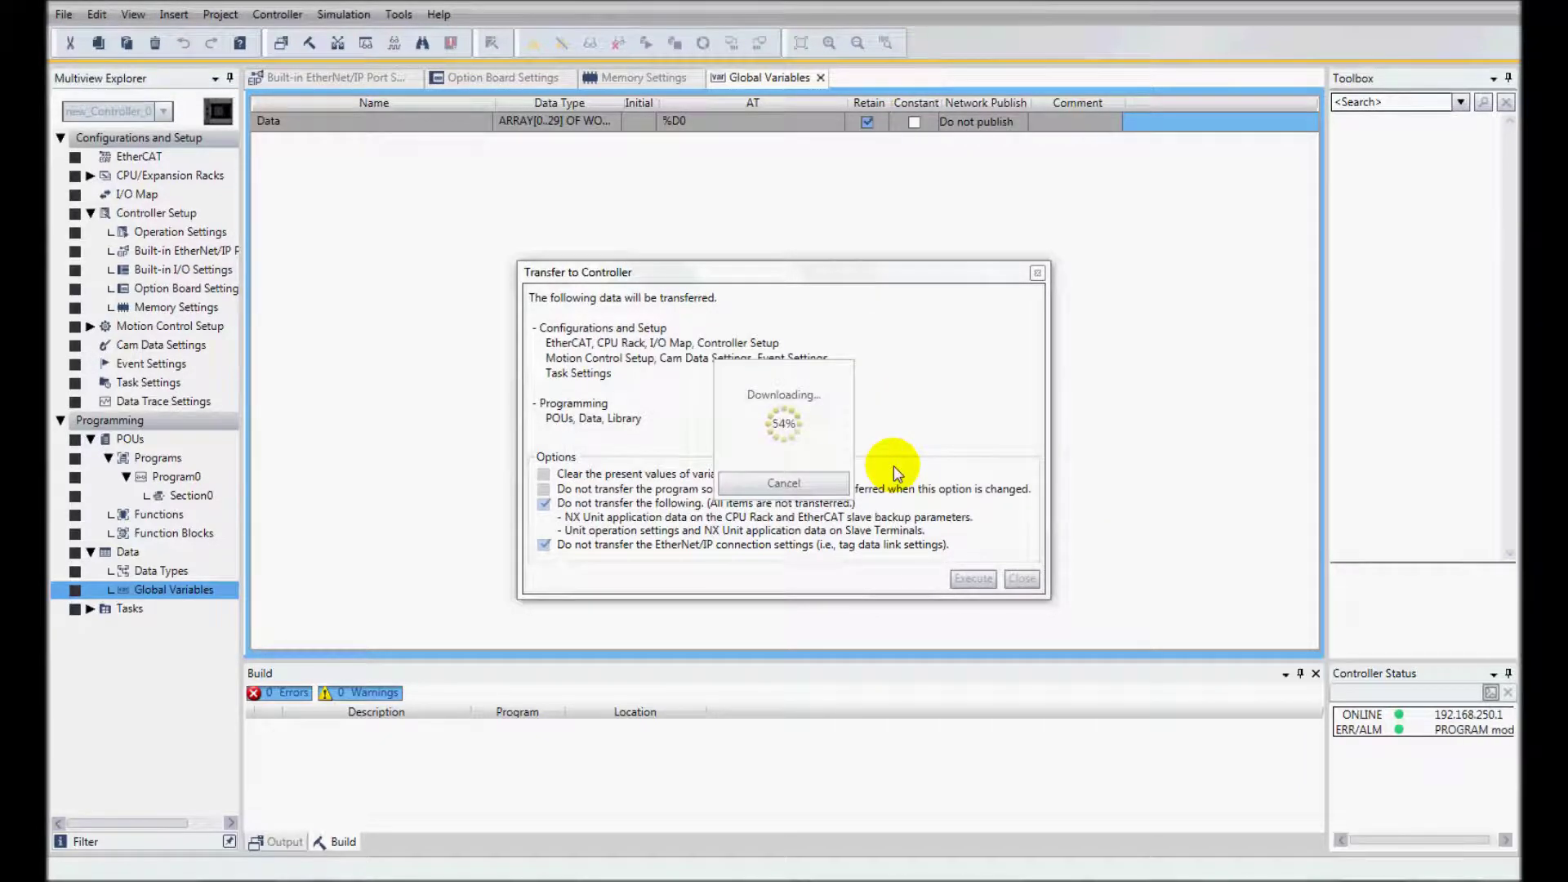
left_click(898, 465)
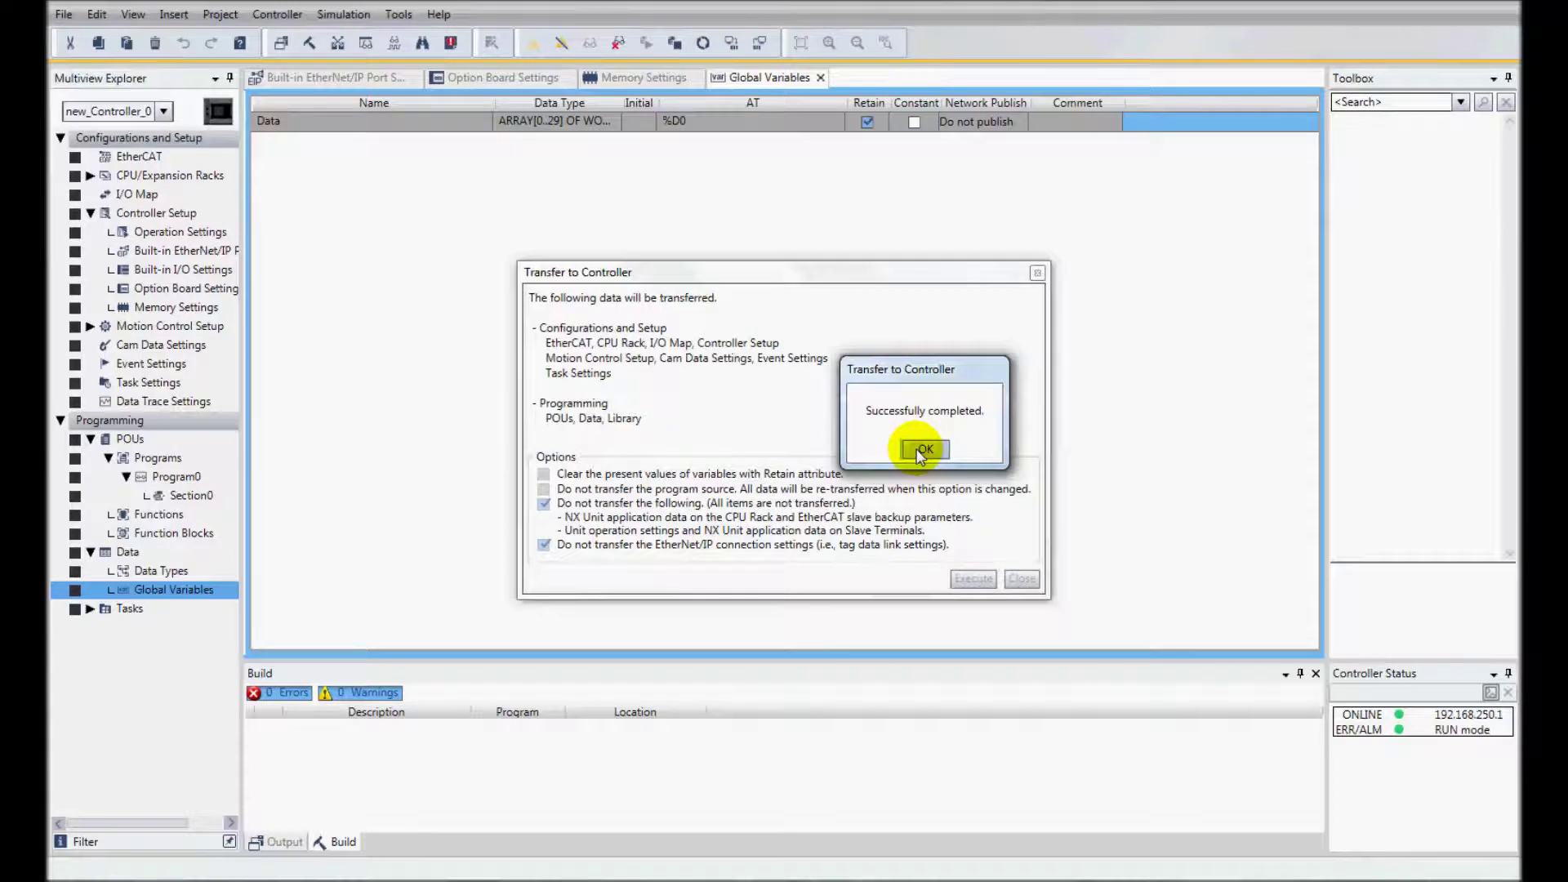
left_click(921, 450)
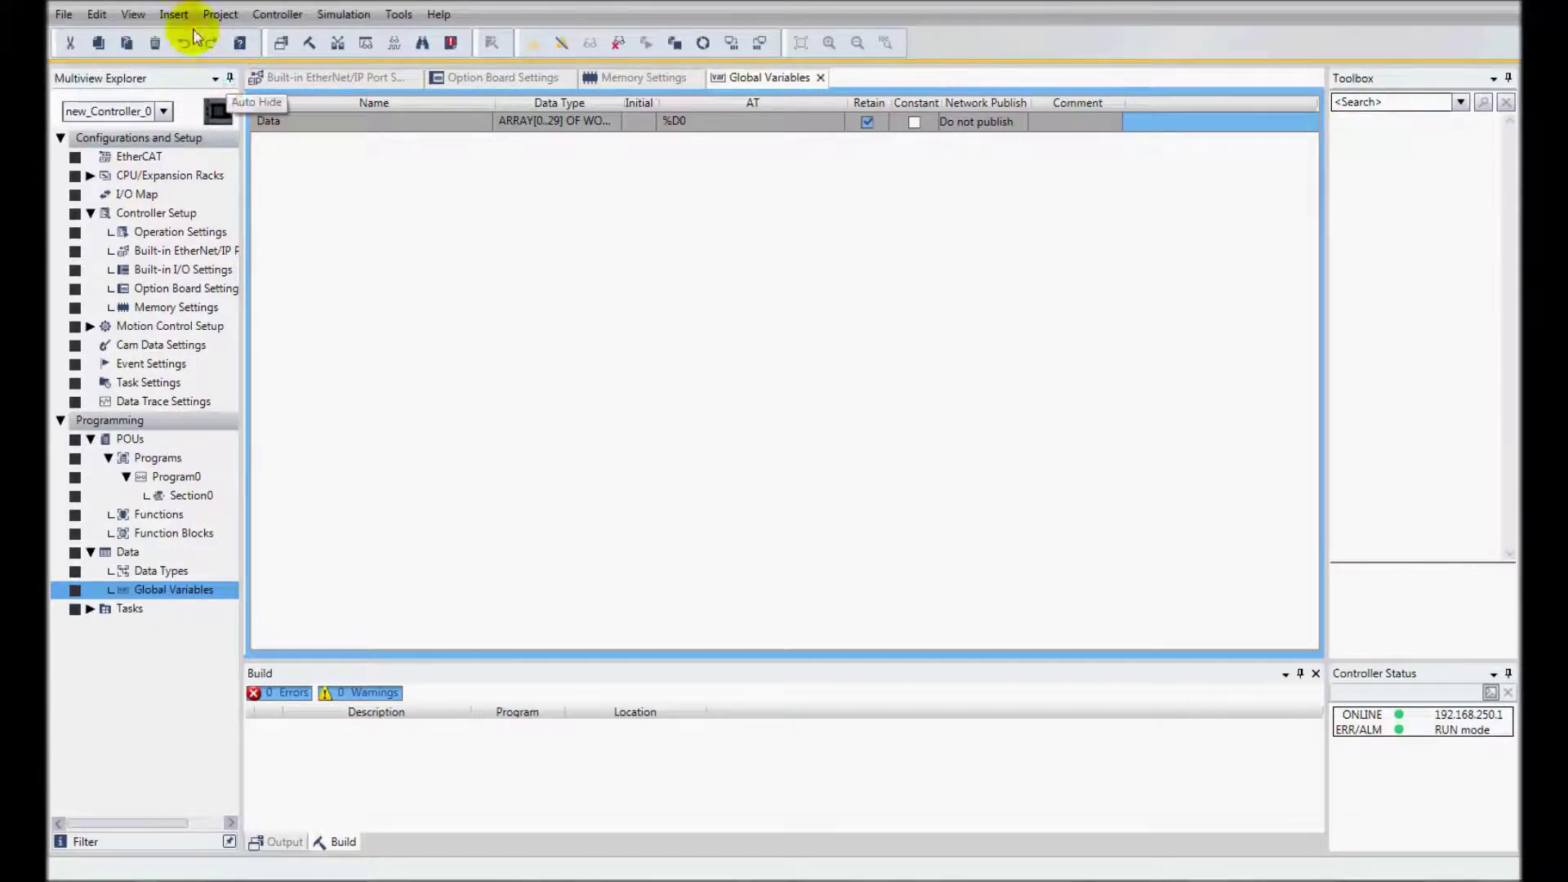
- Add Data[0-29] to the Watch1 list, expand its elements and enlarge the watch pane
left_click(133, 13)
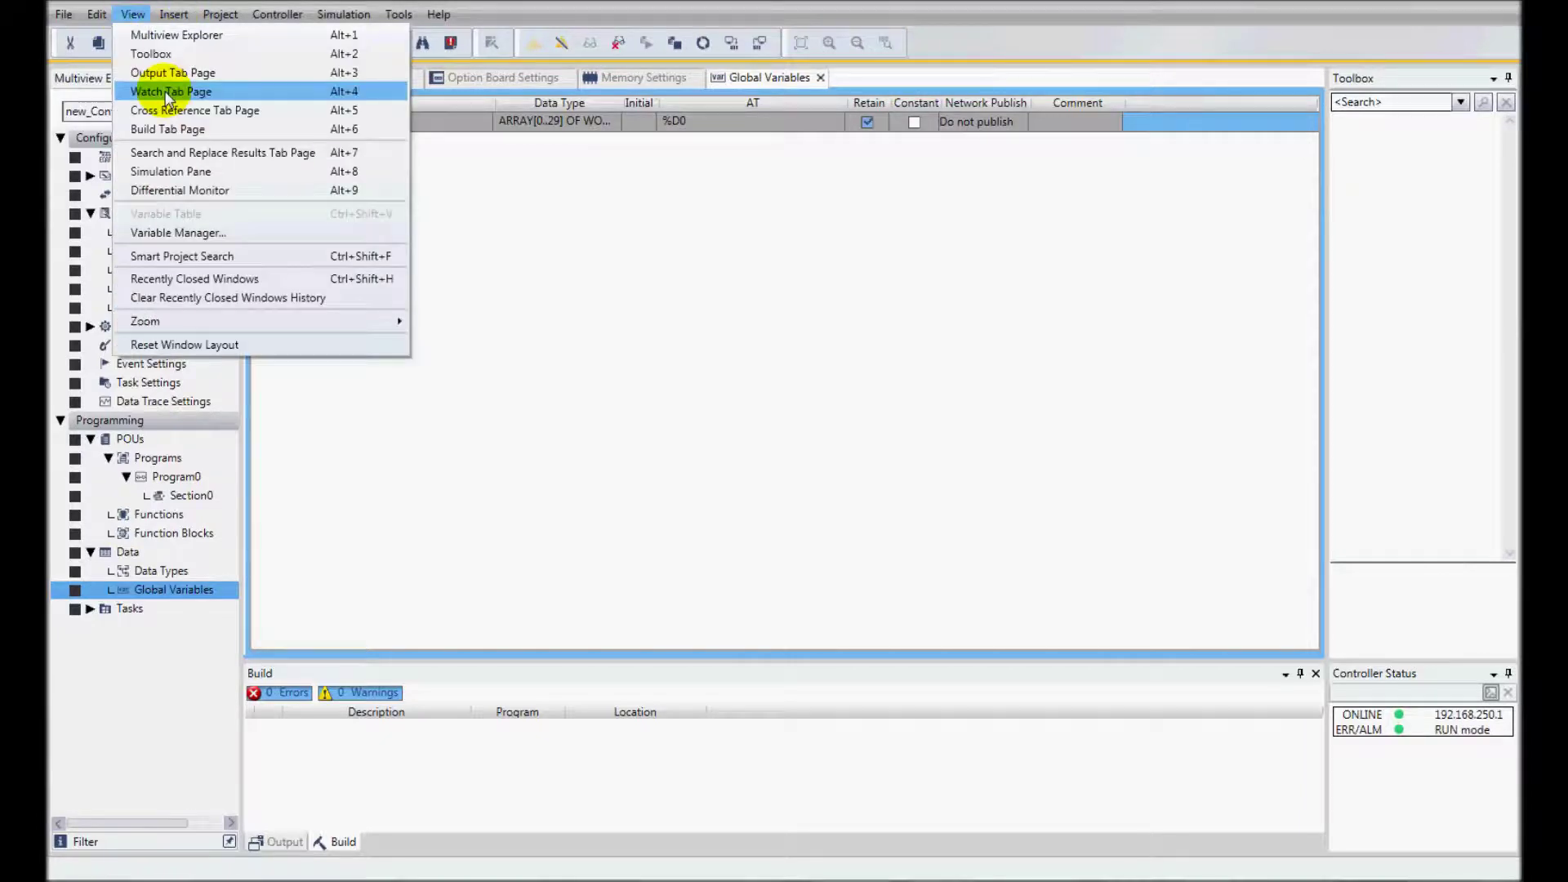
left_click(167, 91)
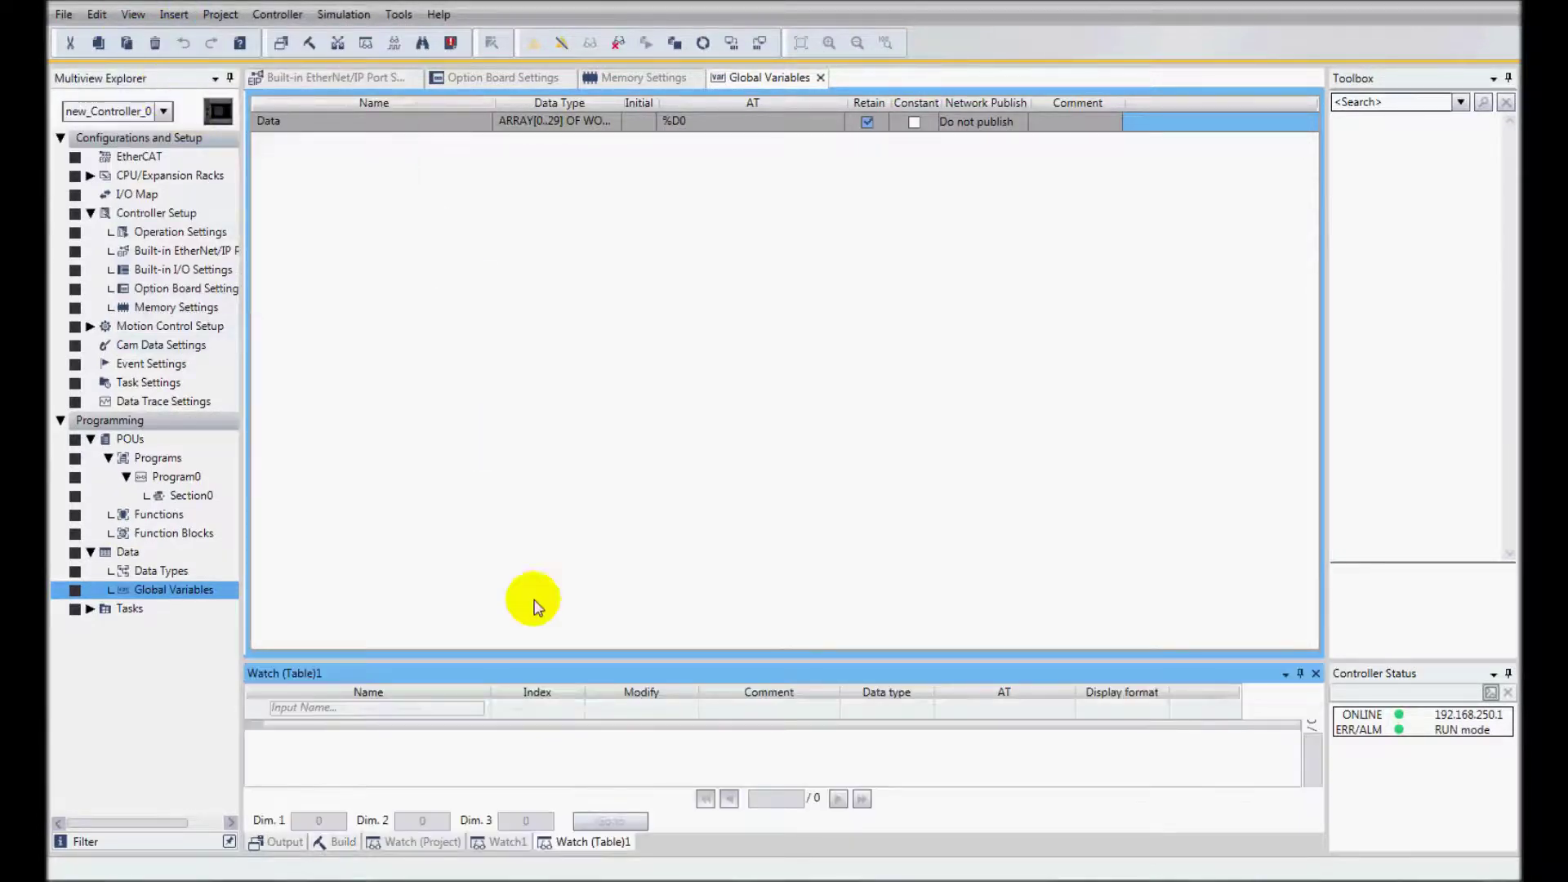
left_click(506, 842)
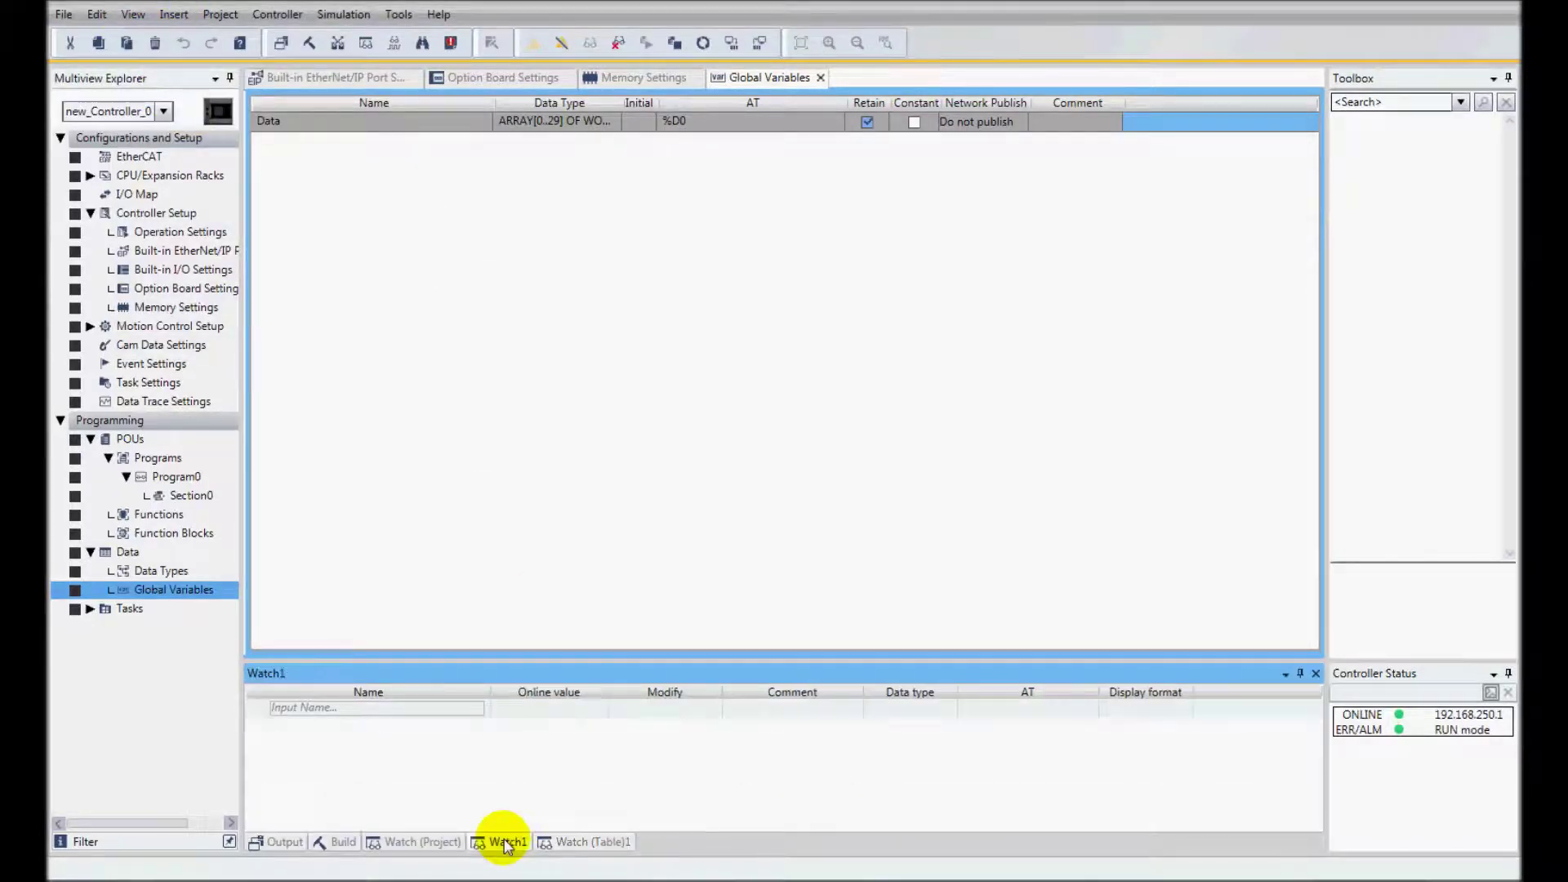
left_click(341, 710)
type("D")
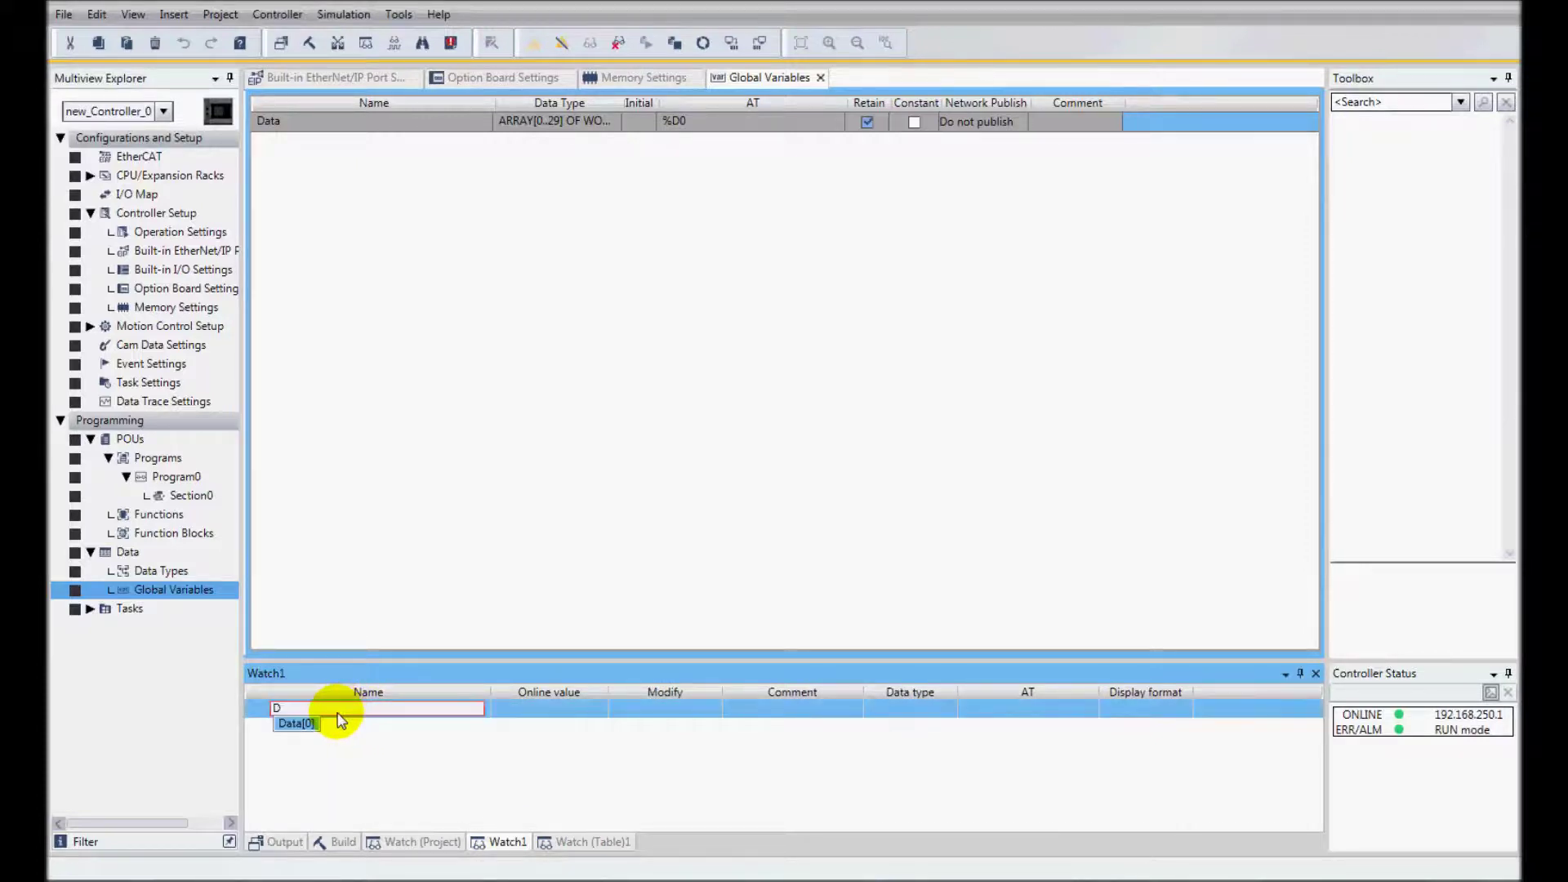
double_click(295, 723)
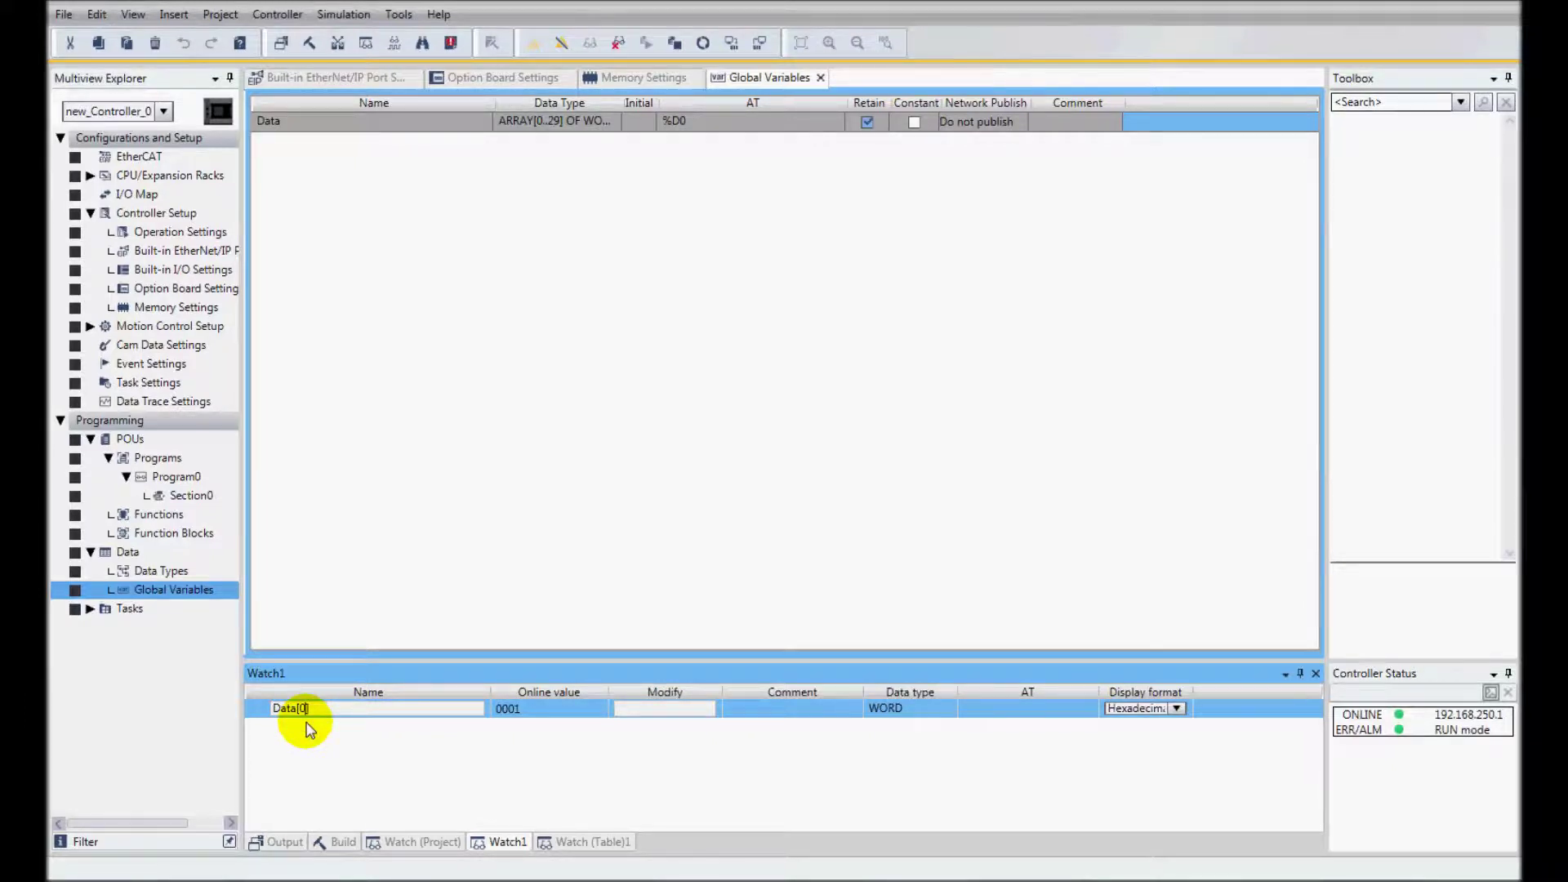
key("Return")
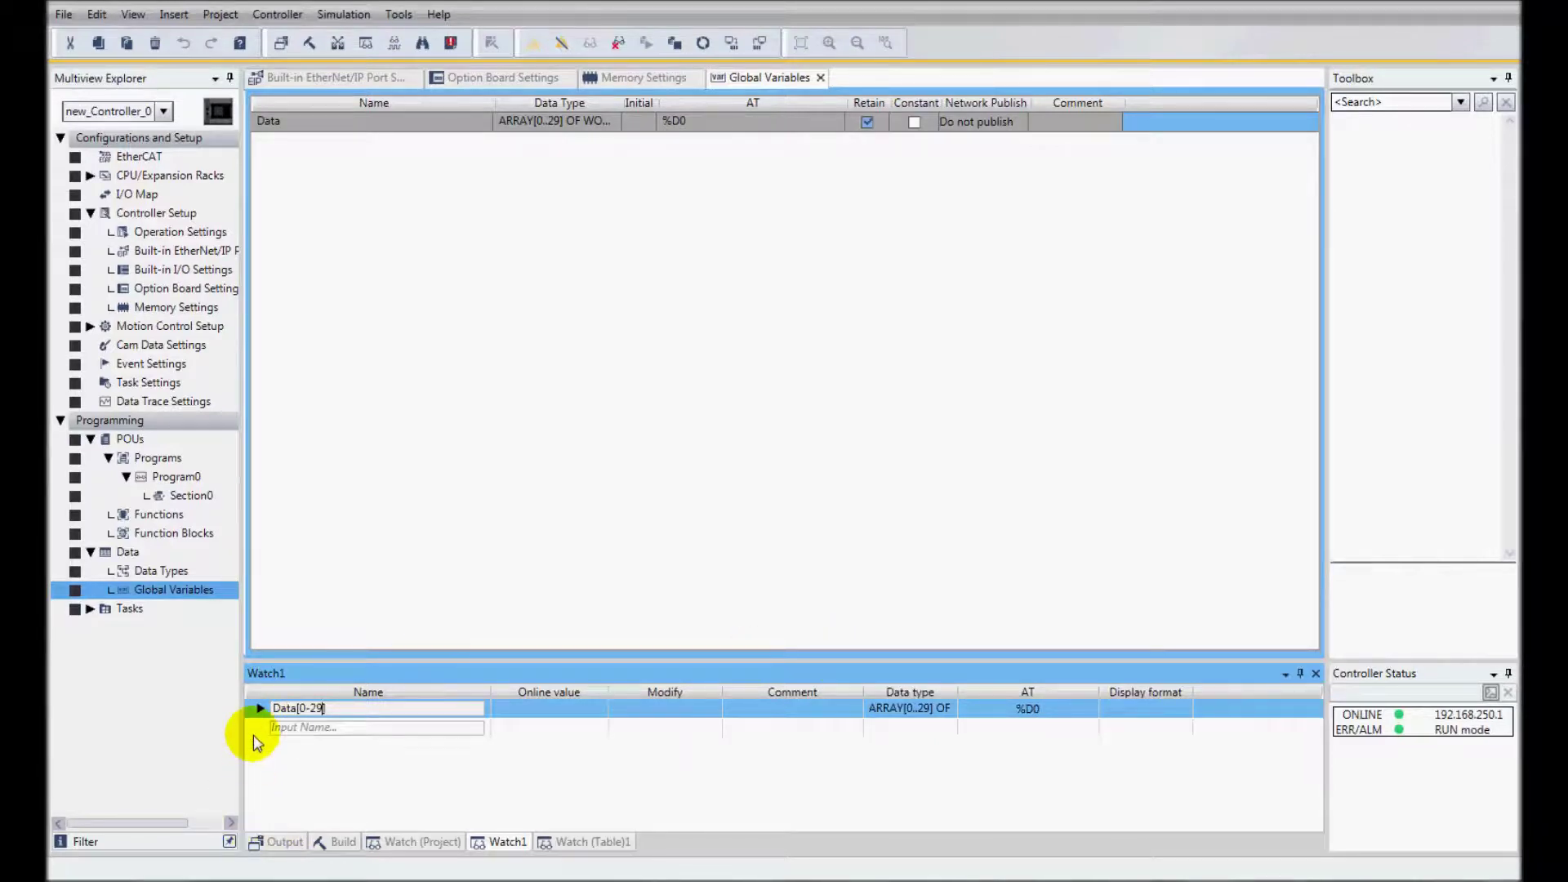
left_click(260, 708)
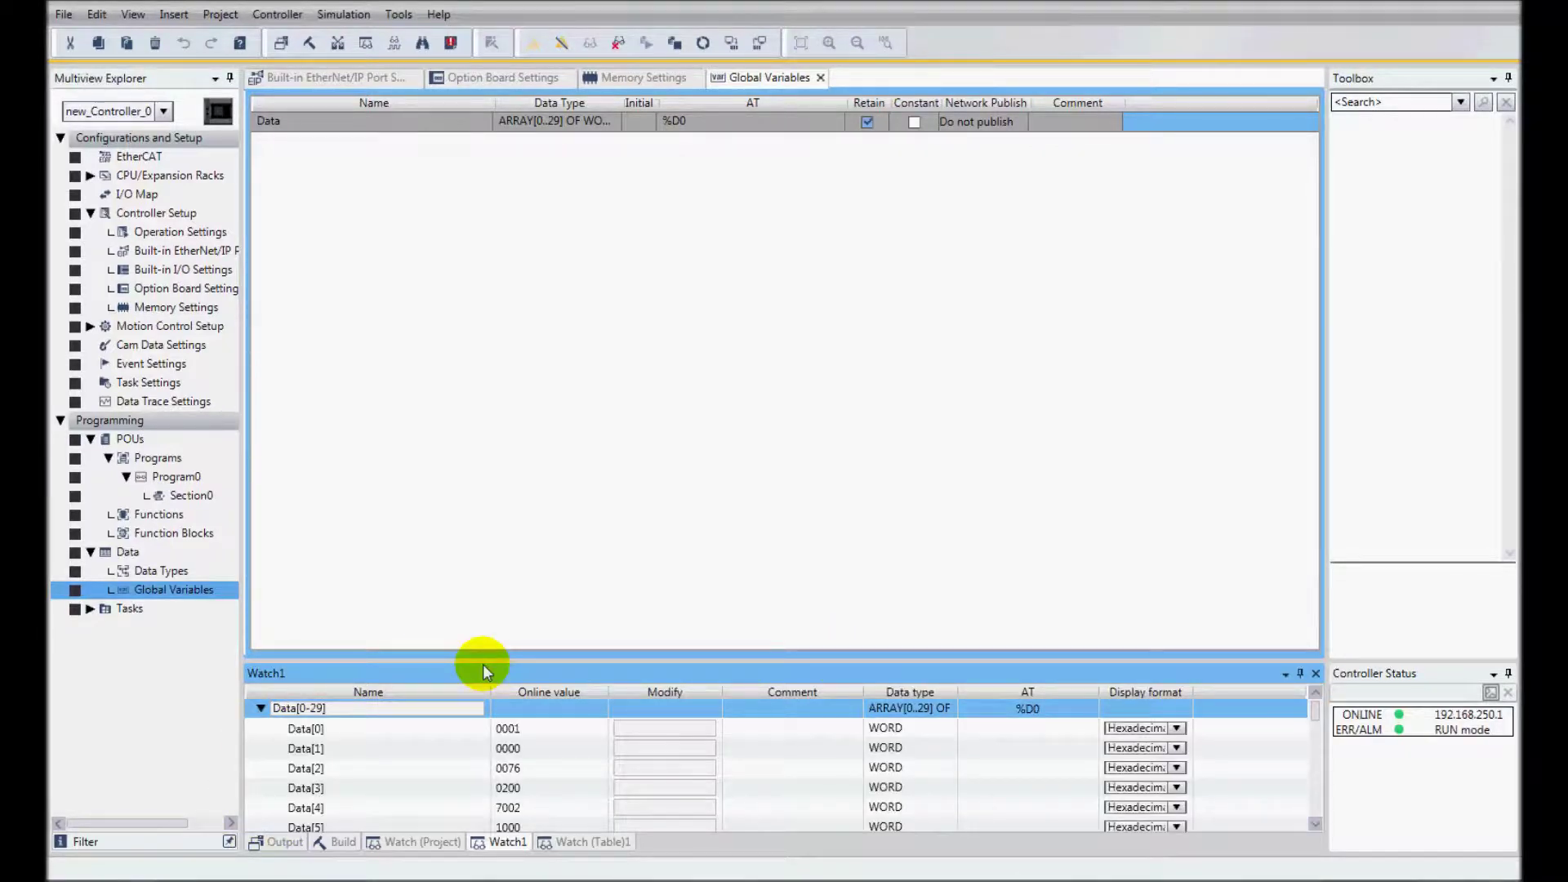
left_click_drag(484, 660, 470, 198)
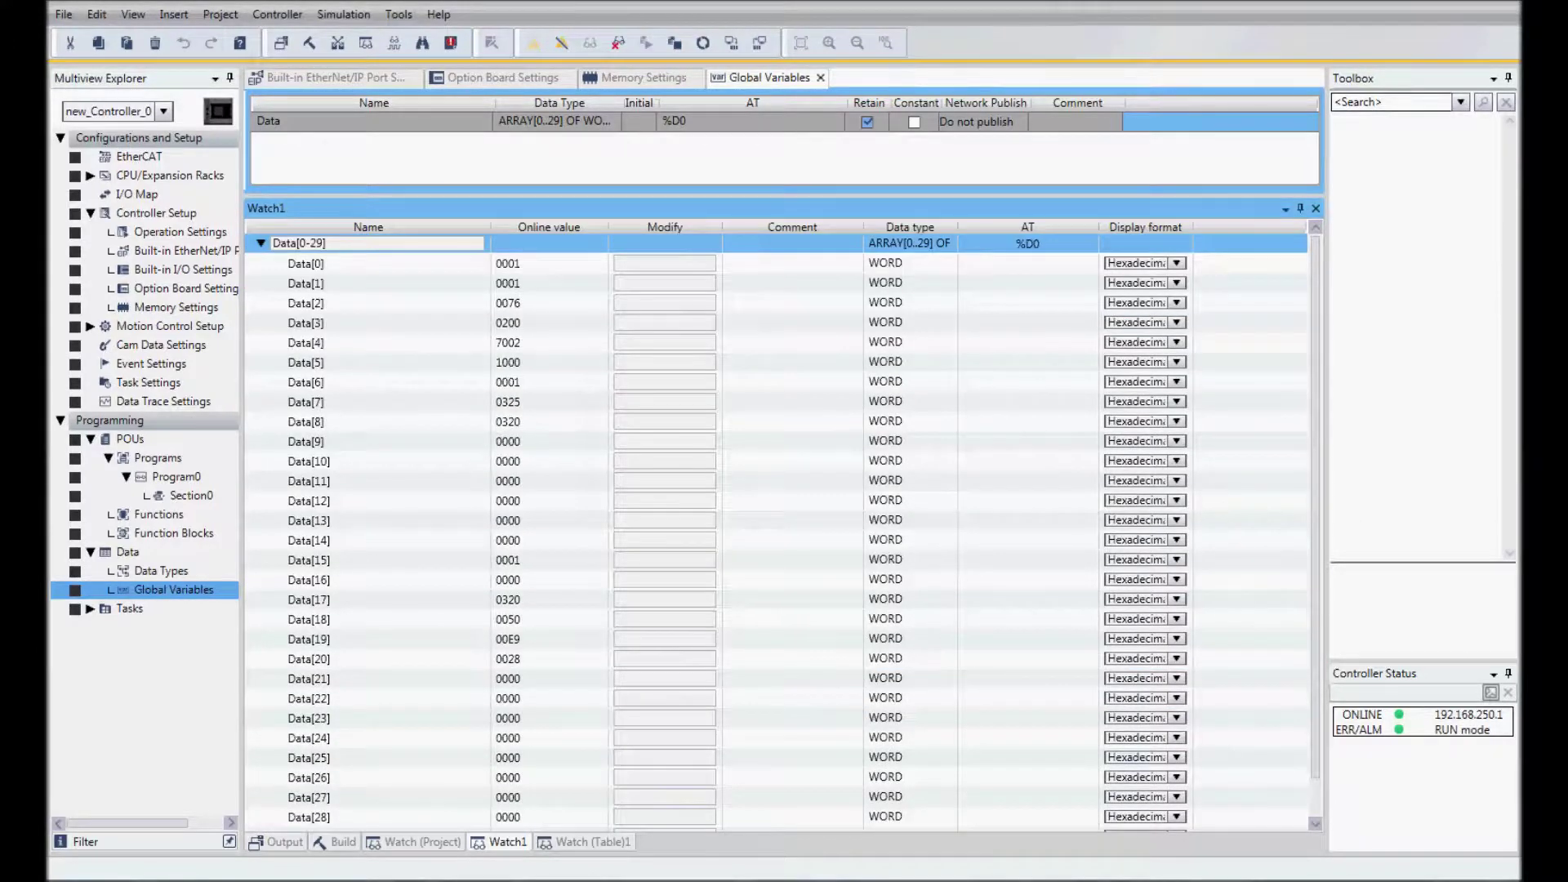
- Show Data[7] and Data[8] in decimal, then select Data[8]'s new value field
left_click(1220, 400)
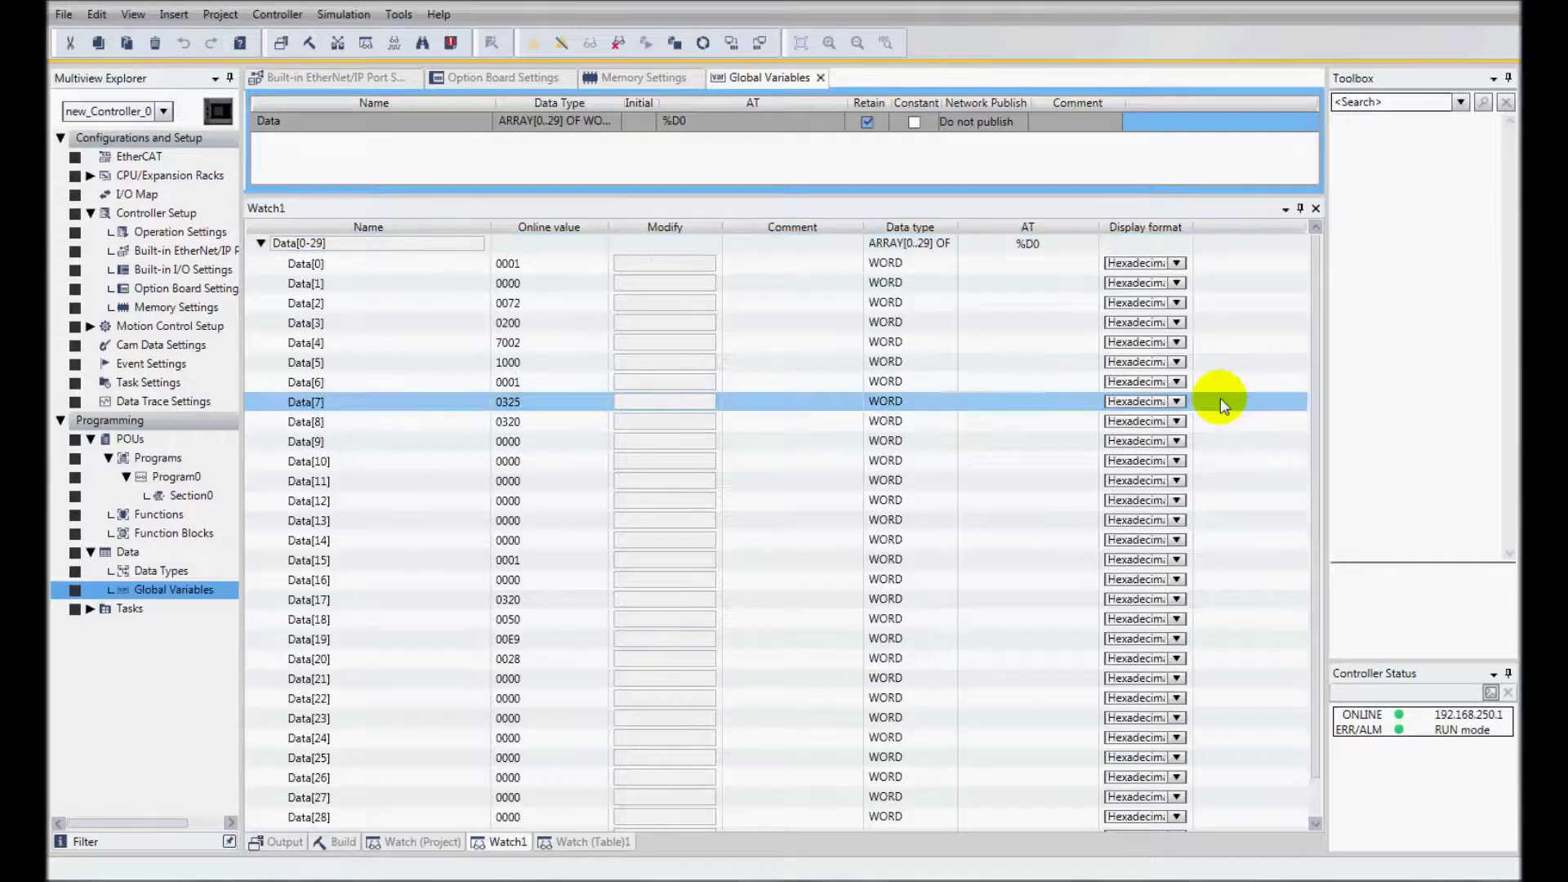
left_click(1179, 401)
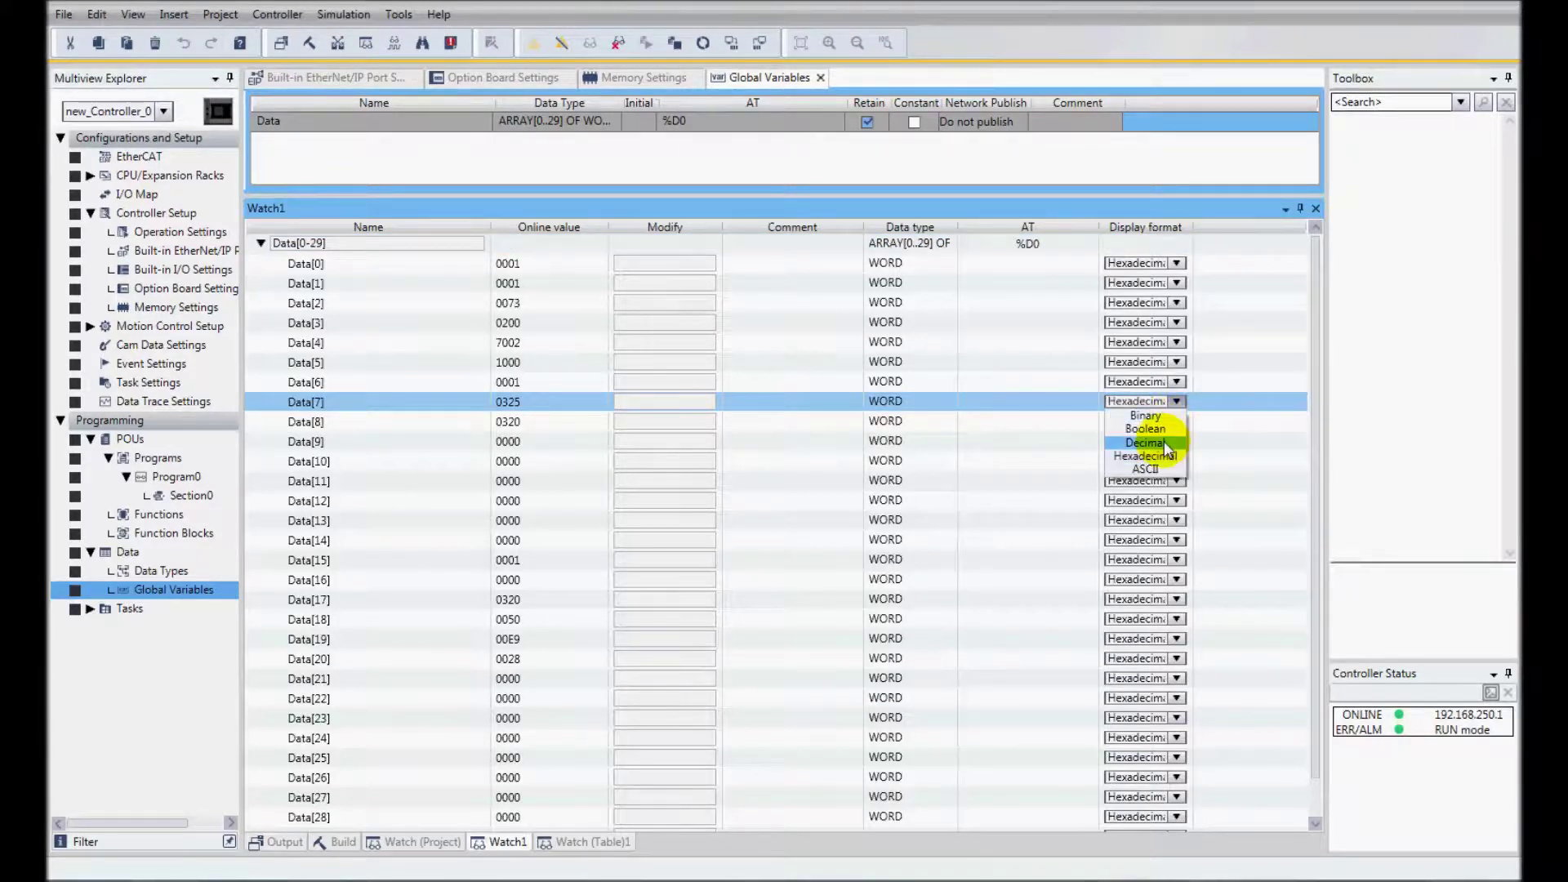
left_click(1162, 445)
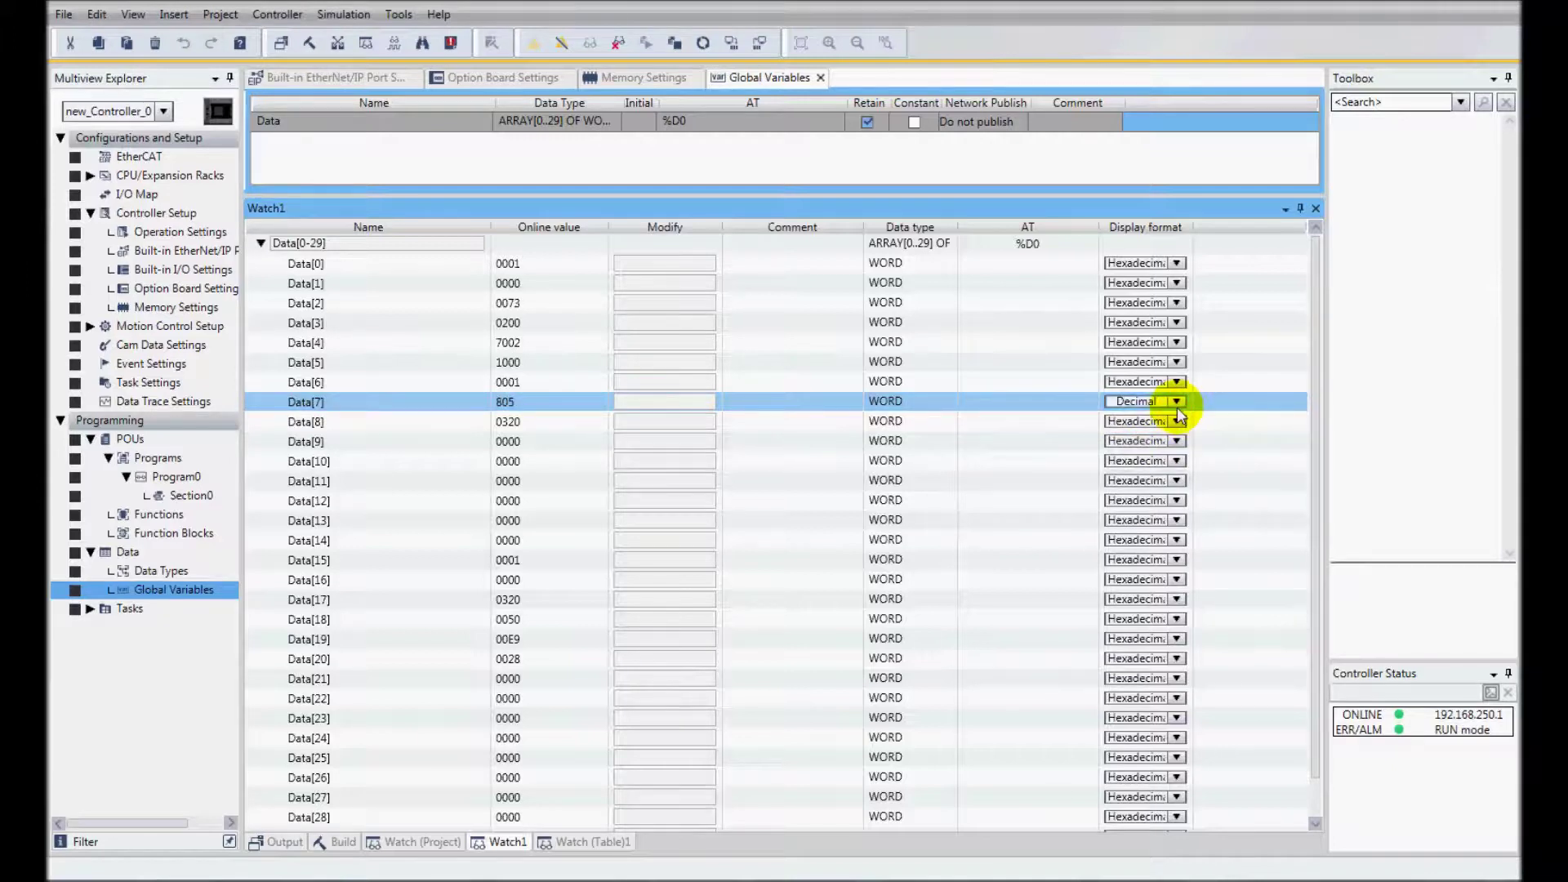
left_click(1178, 427)
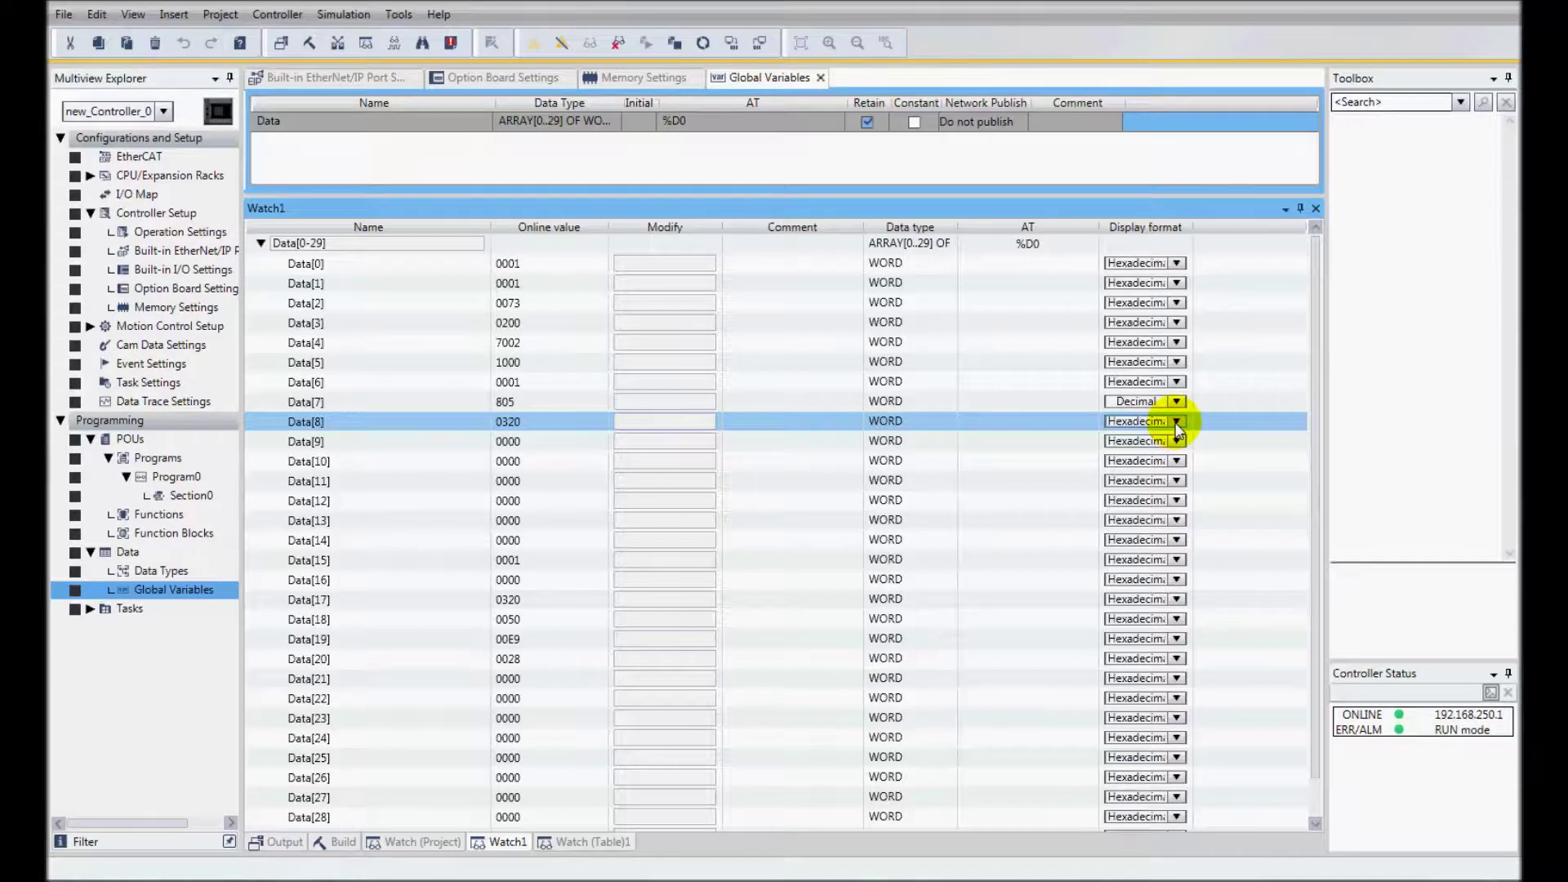
left_click(1176, 421)
left_click(1151, 464)
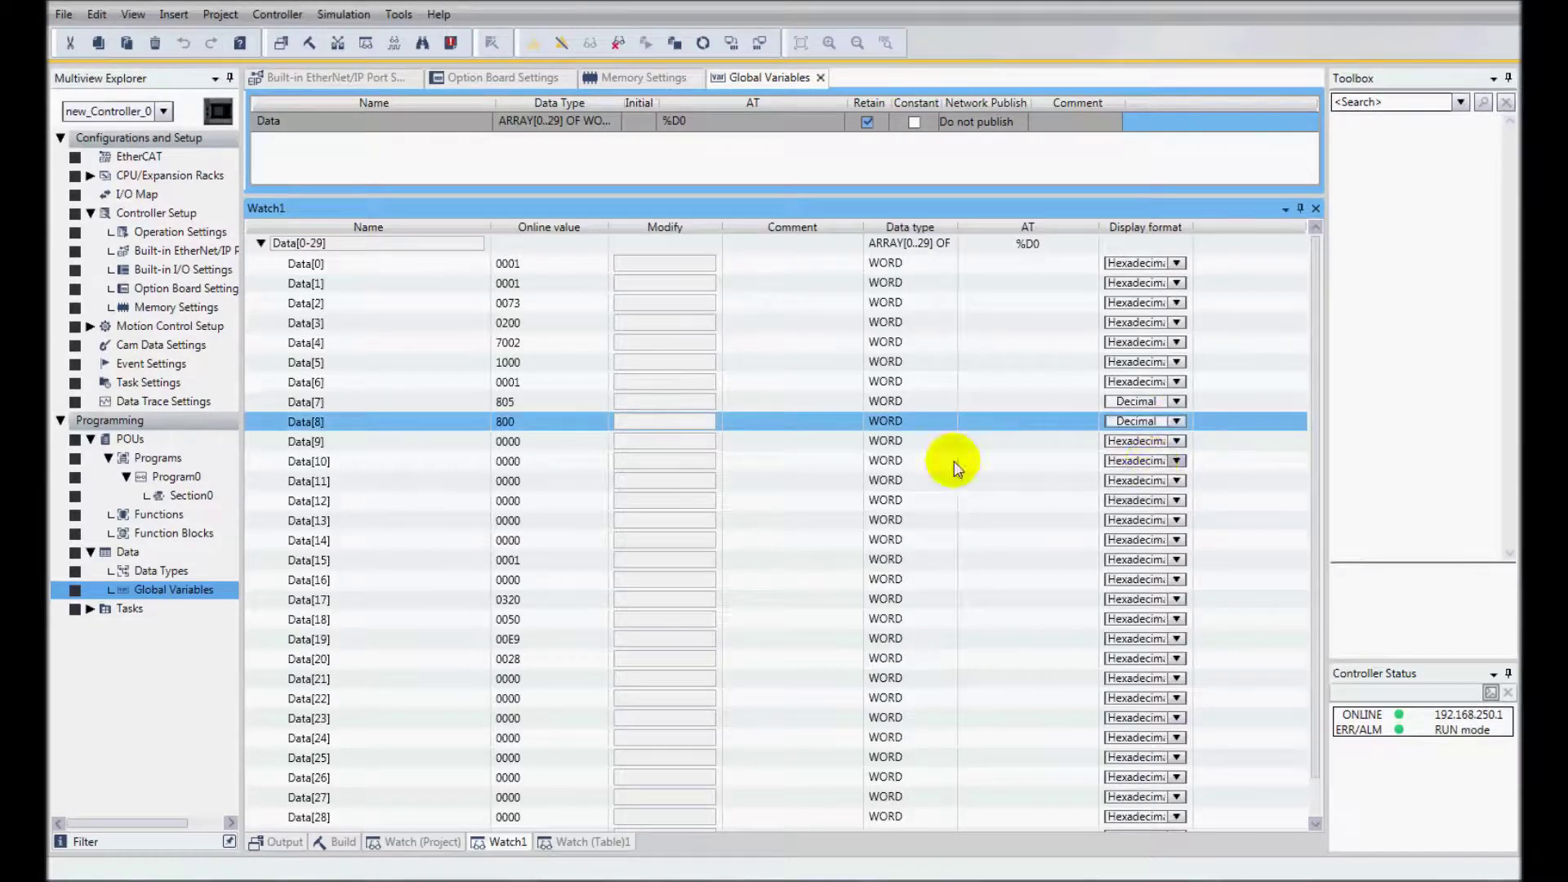
left_click(635, 420)
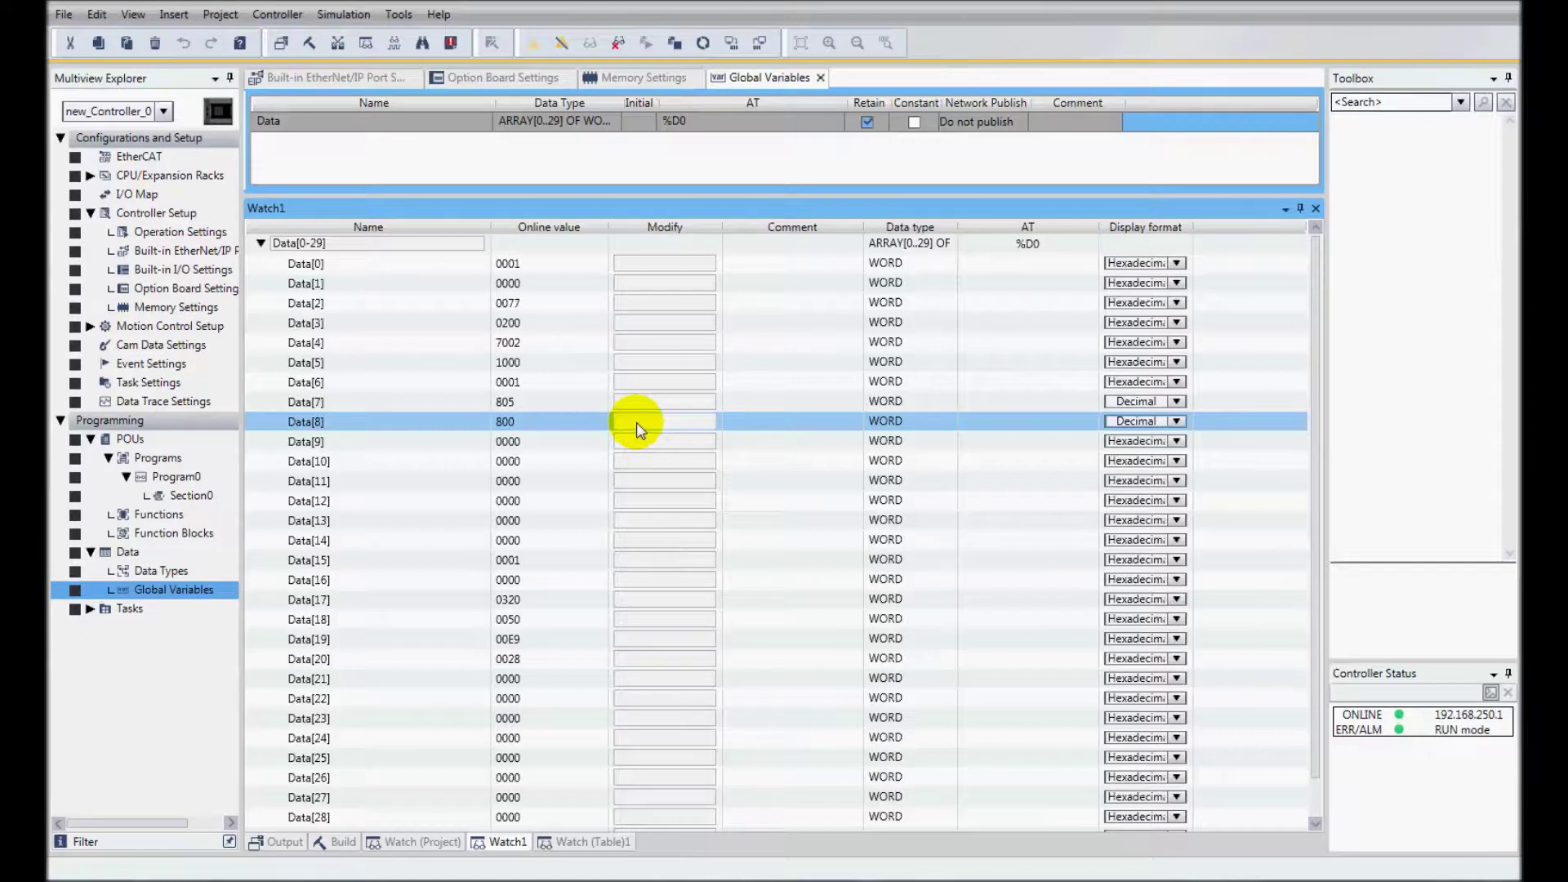
left_click(635, 423)
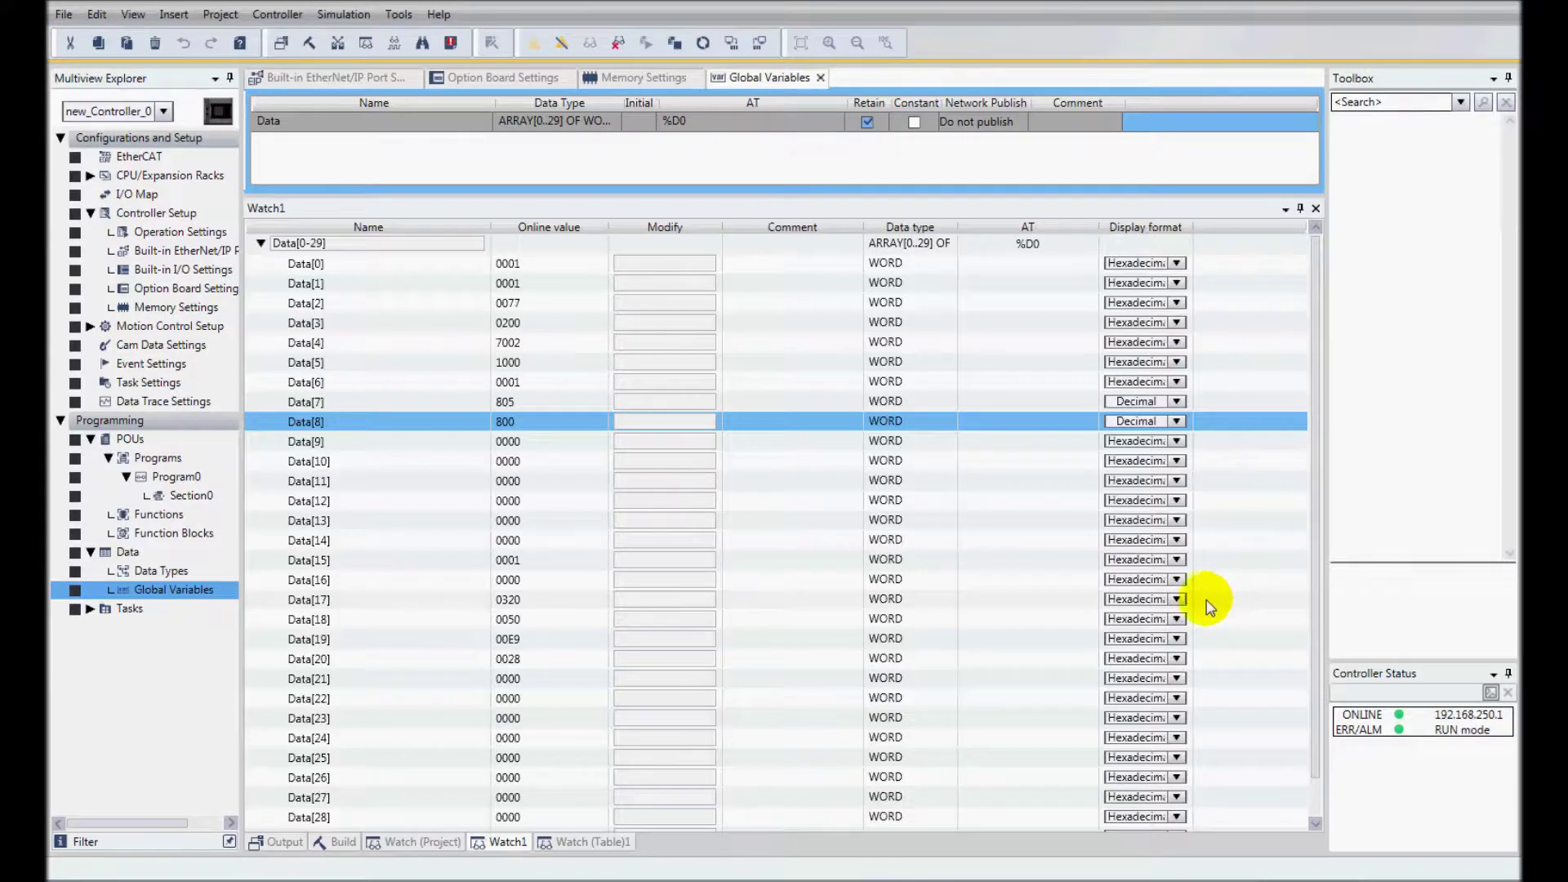
- Show Data[17] in decimal and select its new value field
left_click(1178, 600)
left_click(1177, 600)
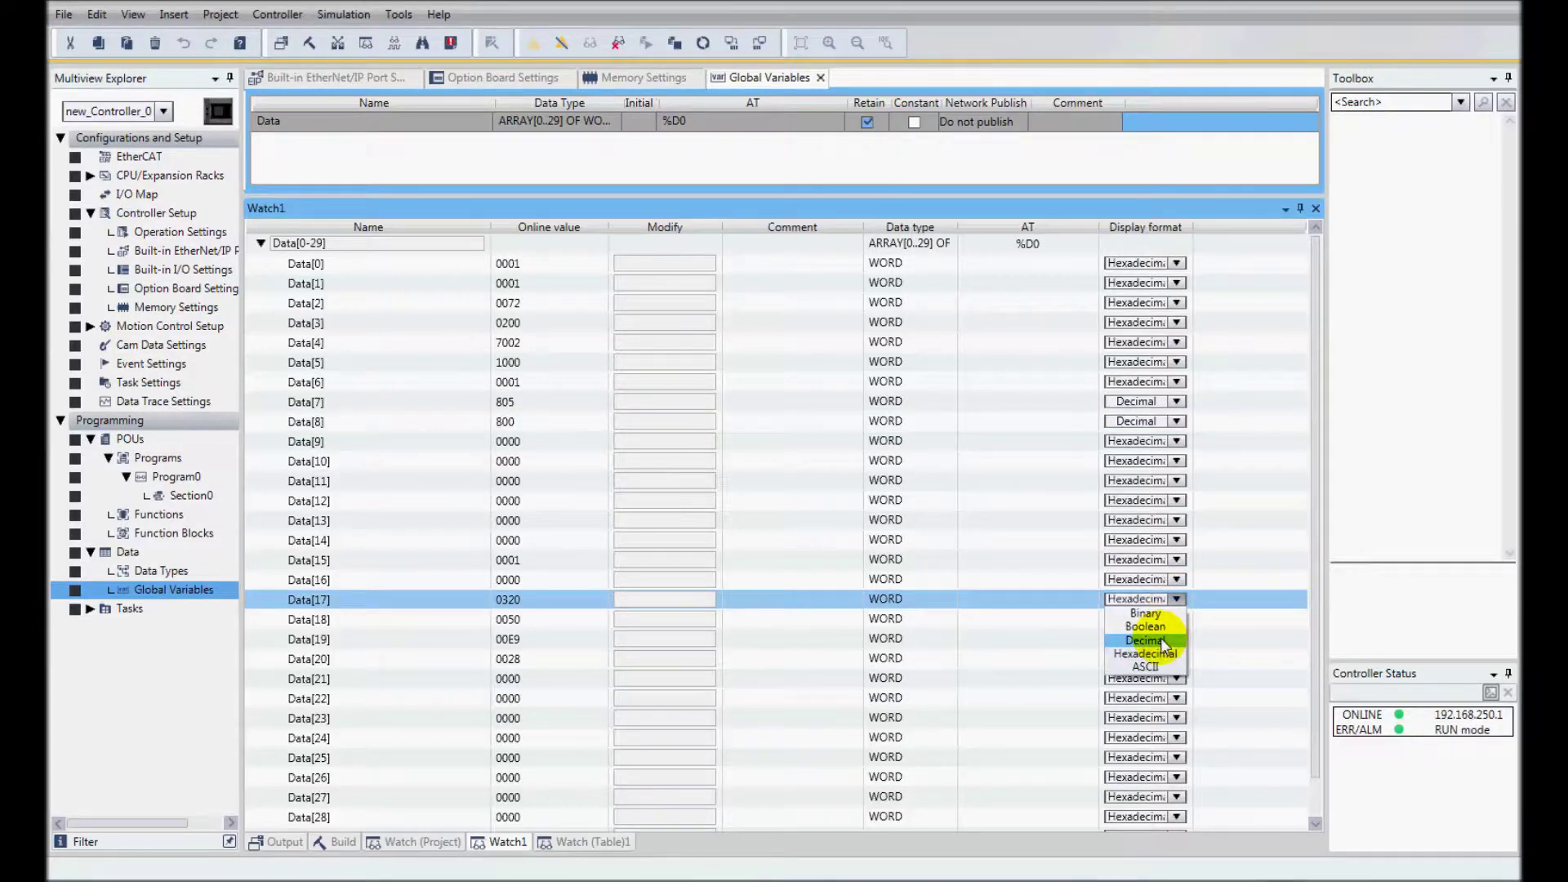
left_click(1163, 644)
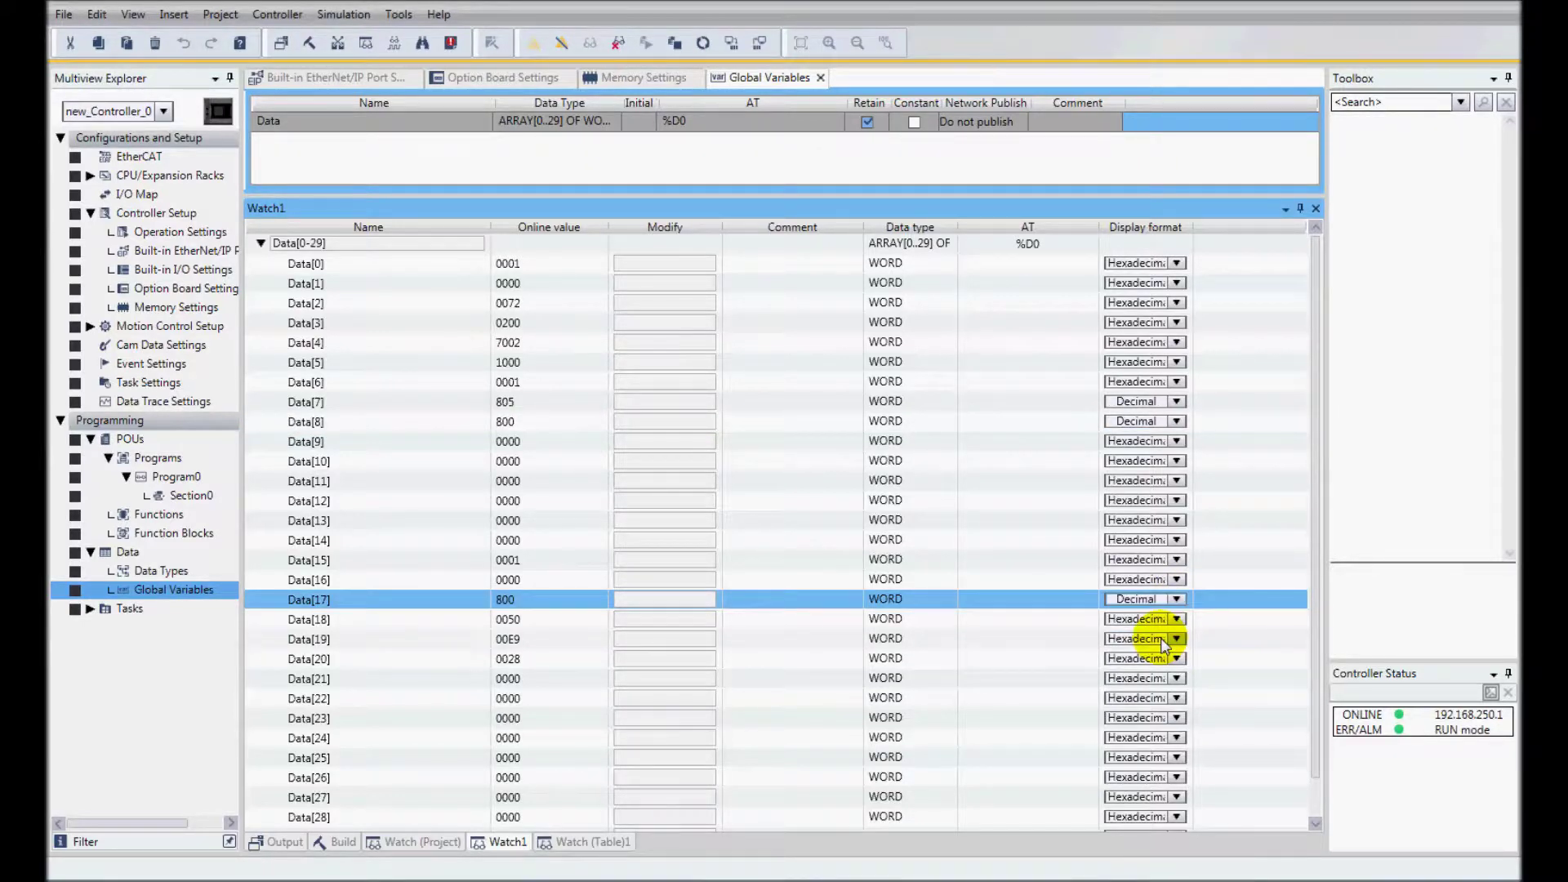
left_click(647, 604)
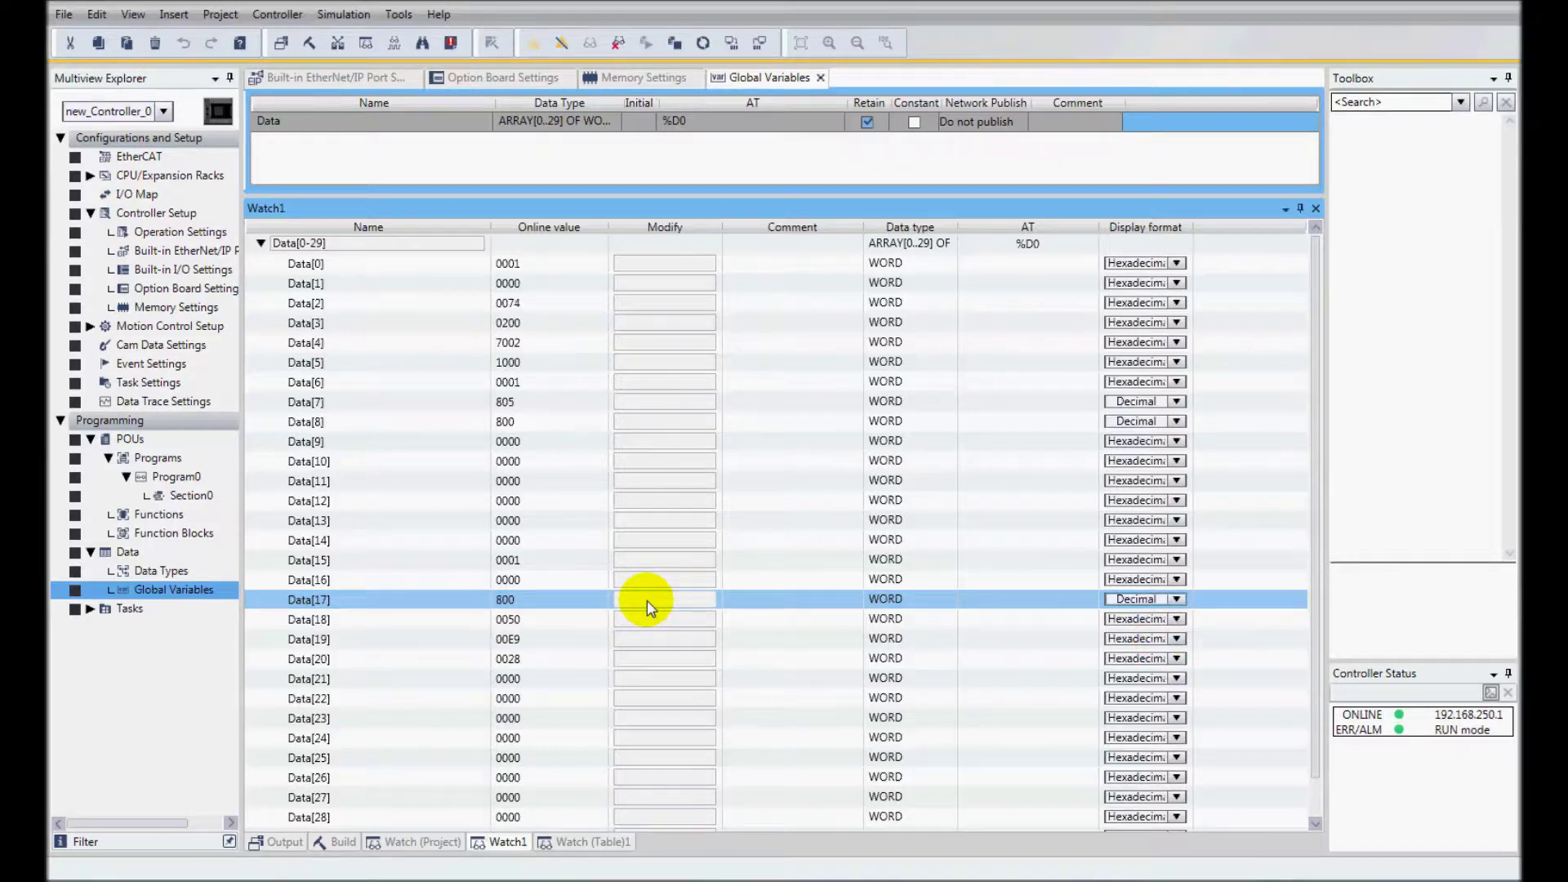
left_click(647, 600)
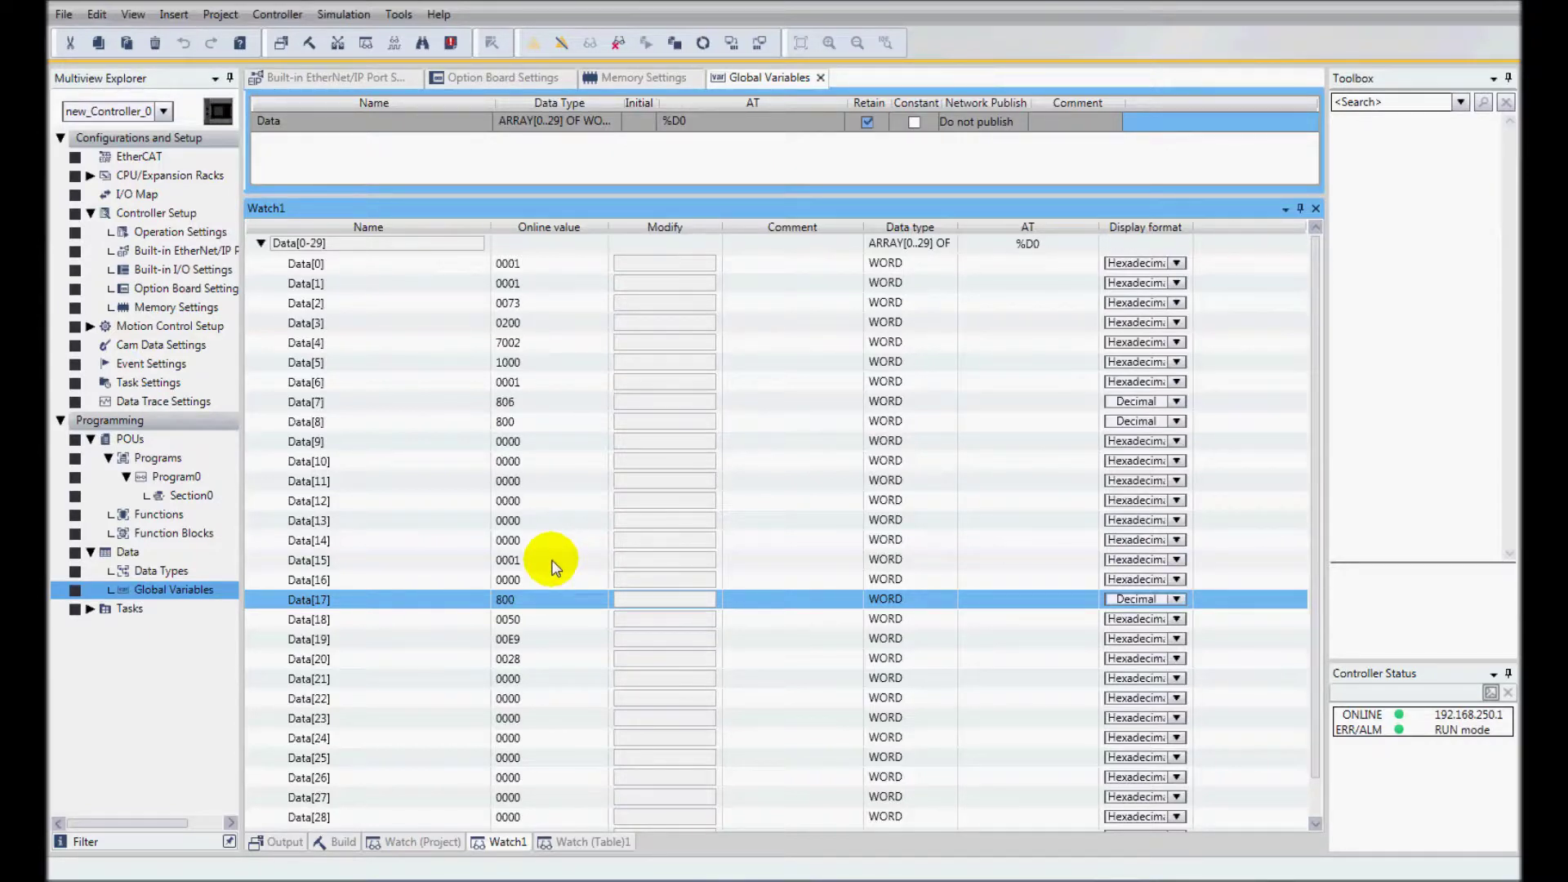
- Enter 900 as Data[17]'s new value in Watch1 and write it to the controller
left_click(648, 600)
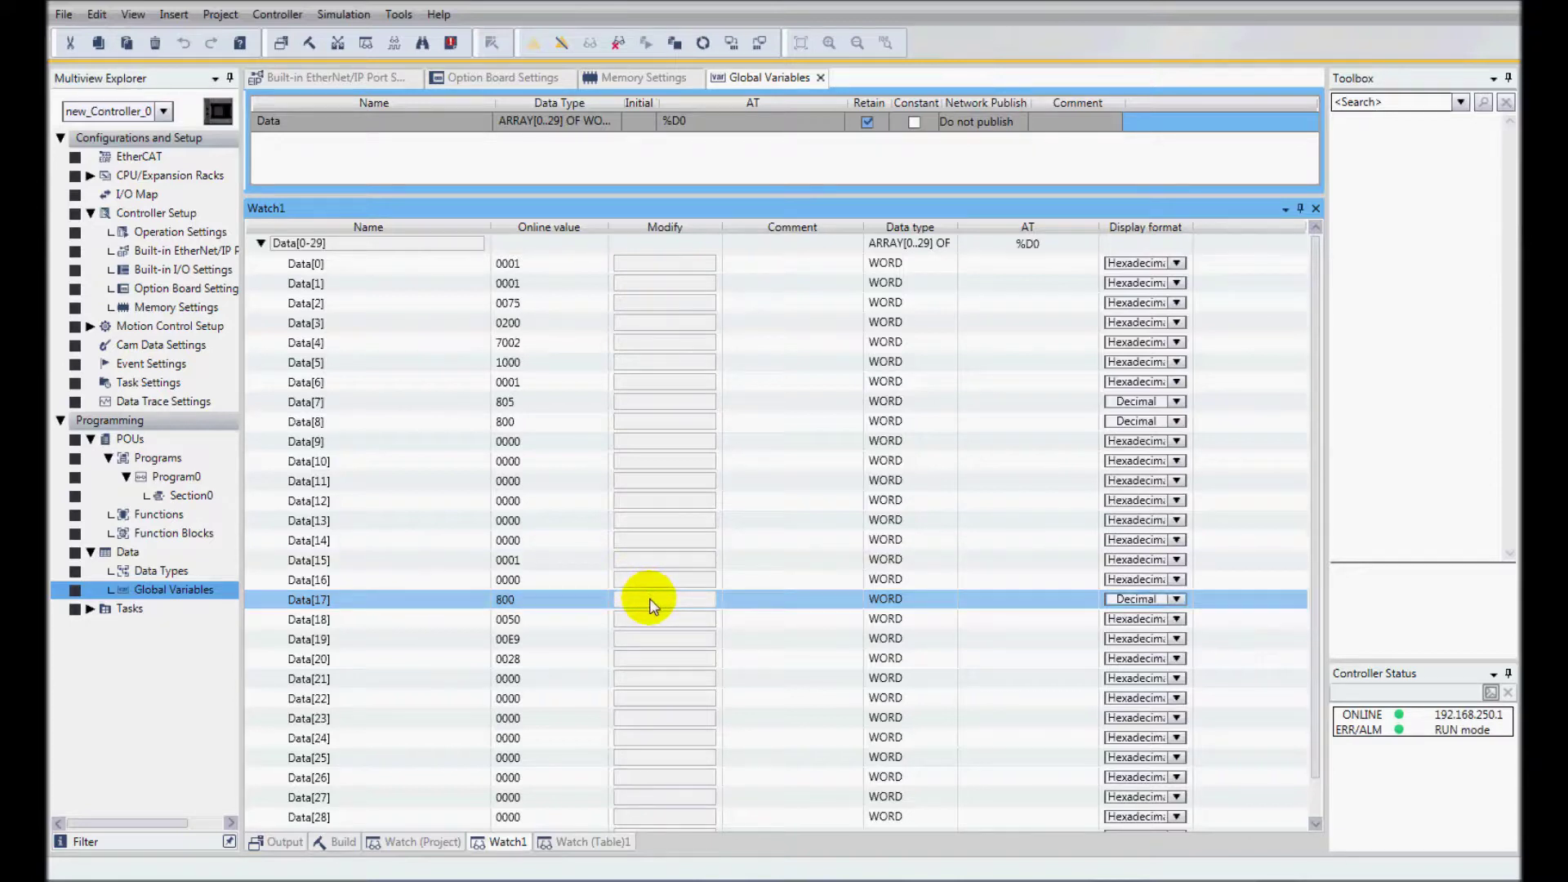
left_click(648, 560)
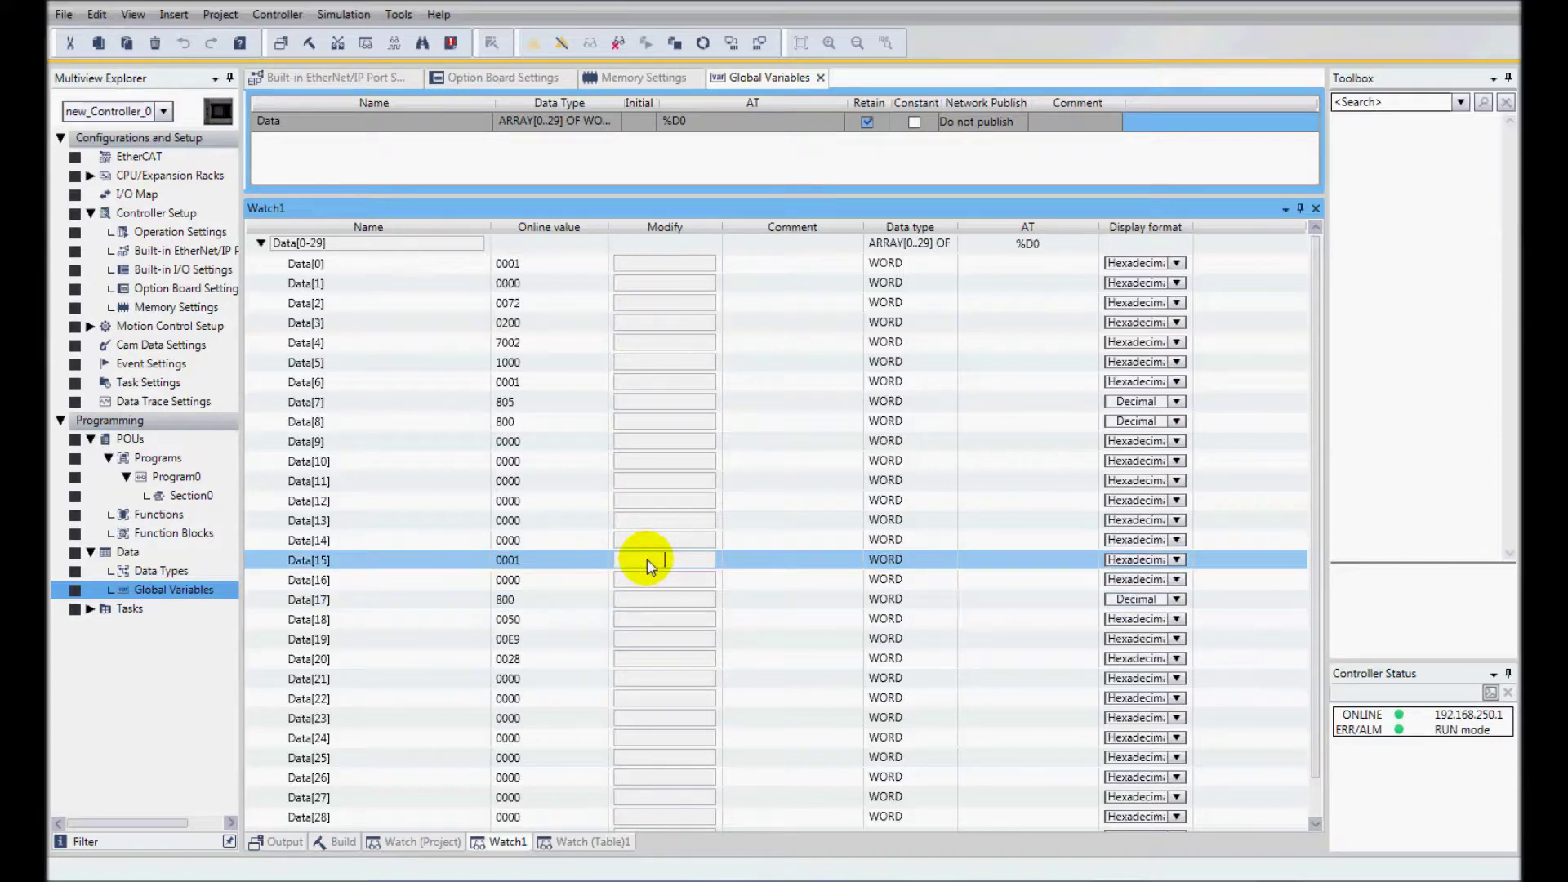
left_click(517, 567)
left_click(662, 599)
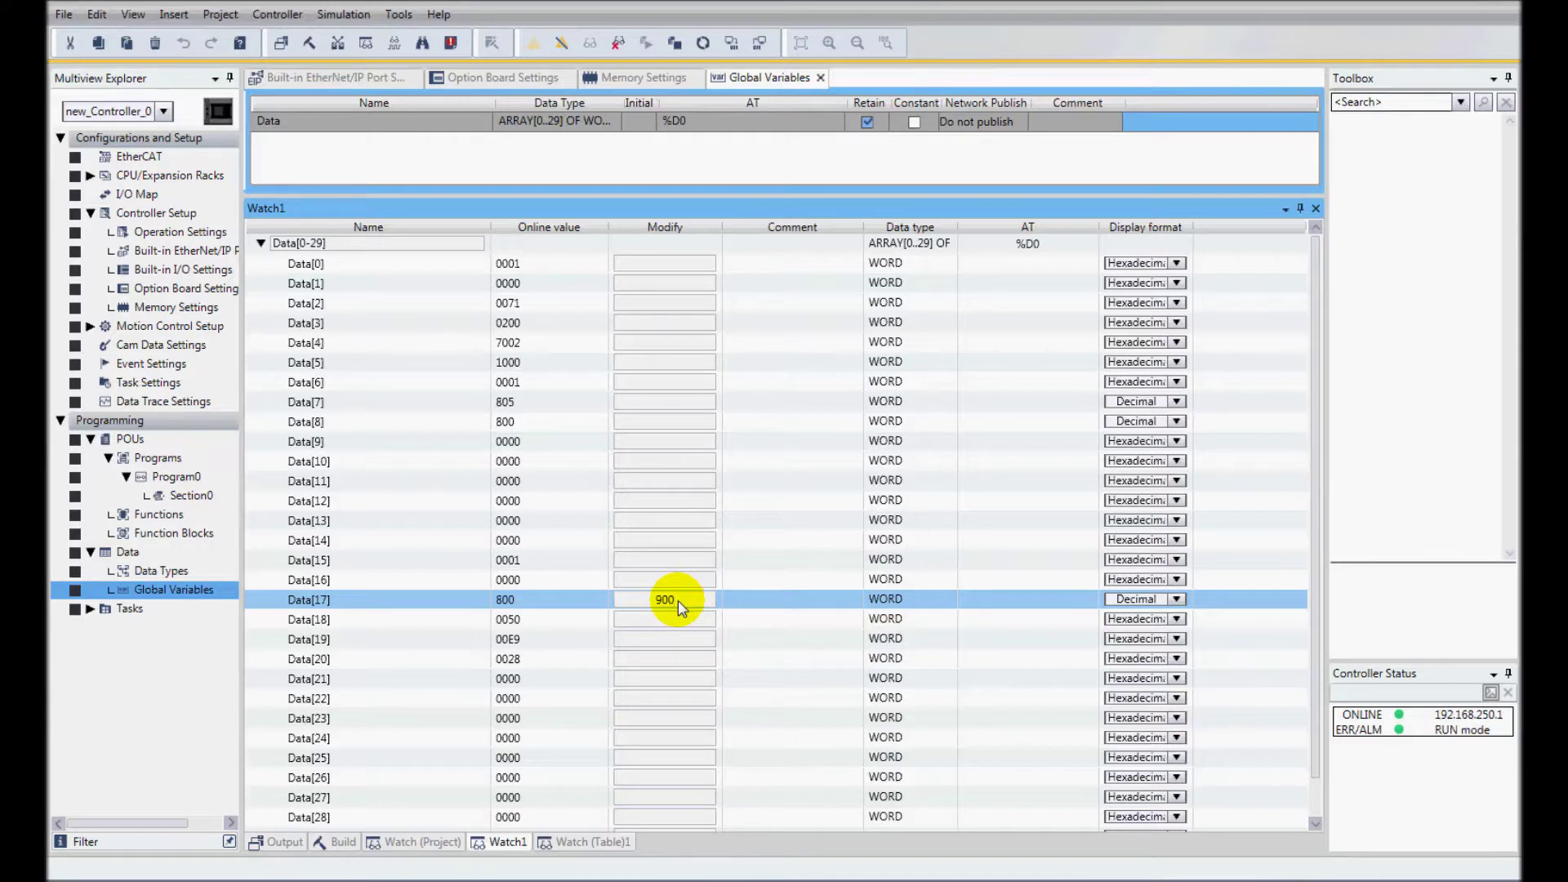
type("900")
key("Return")
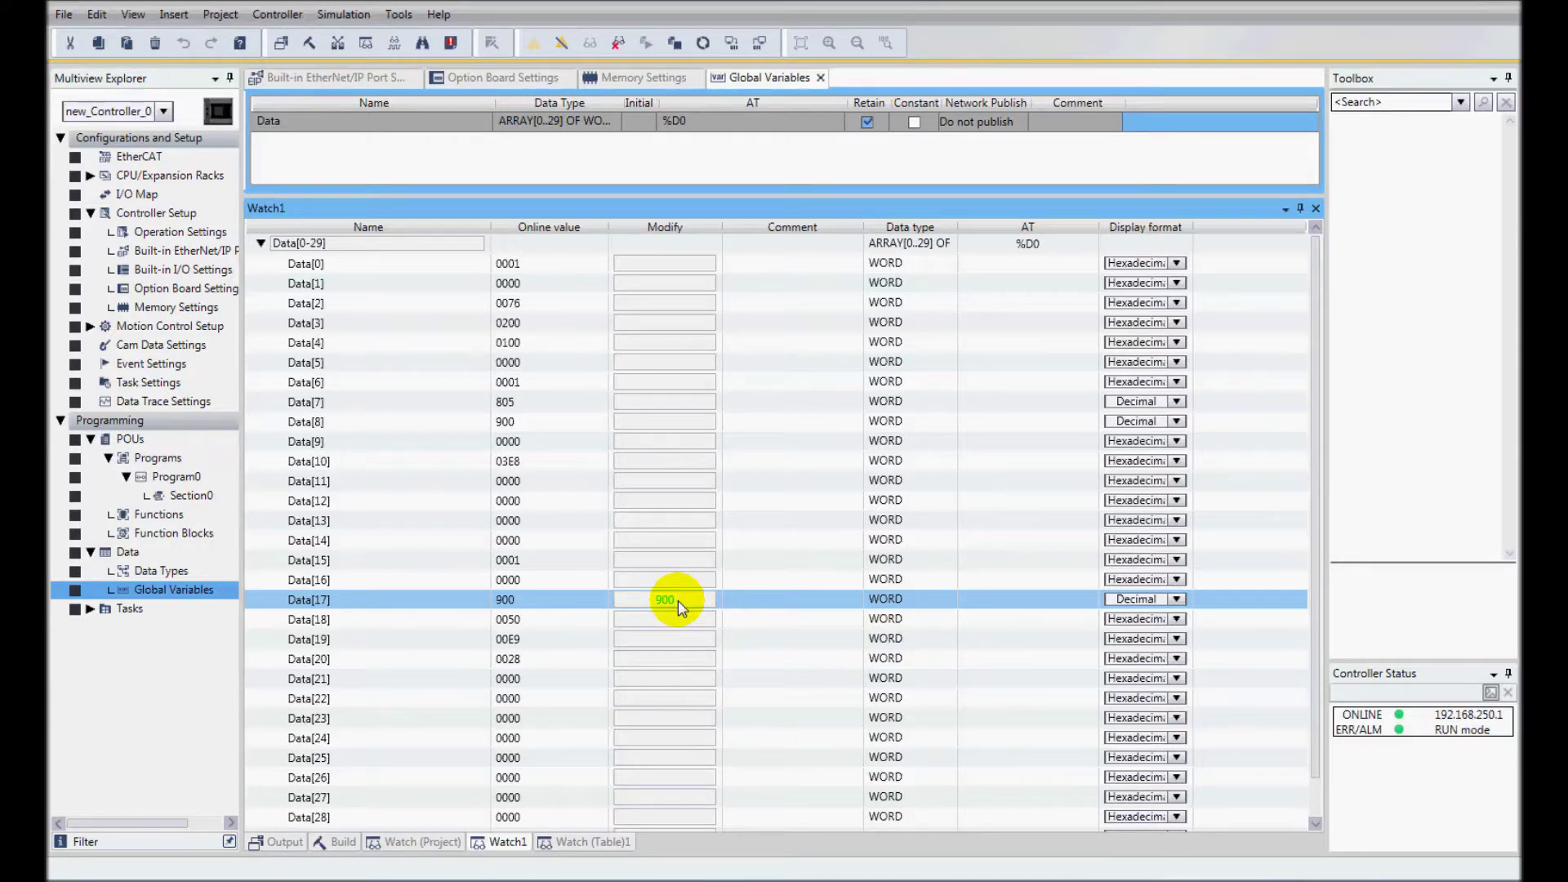